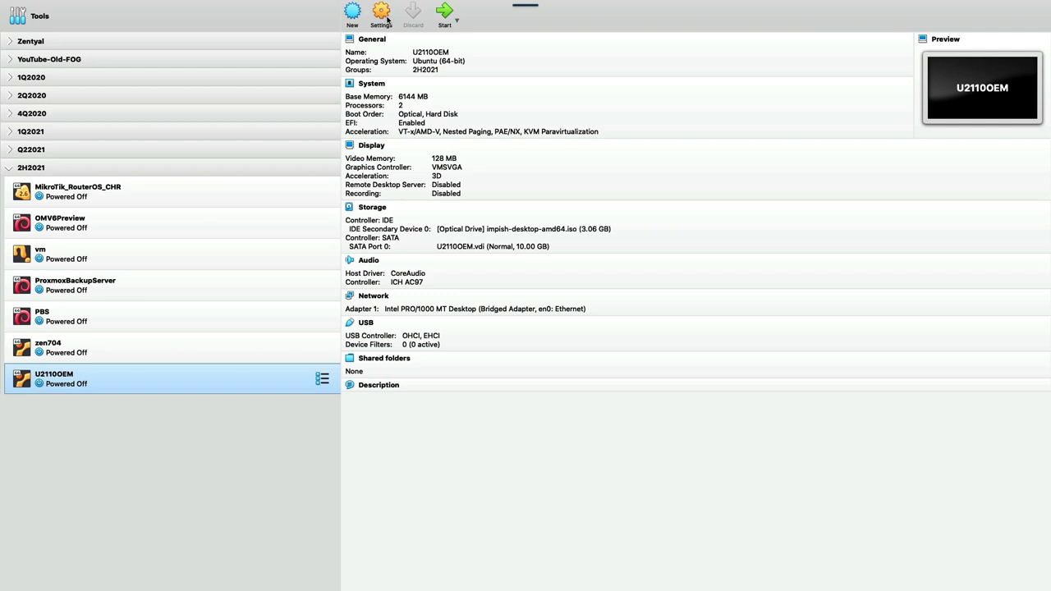
Mark U2110OEM.vdi as a solid-state drive, review System, Processor and Network, and save.
left_click(388, 20)
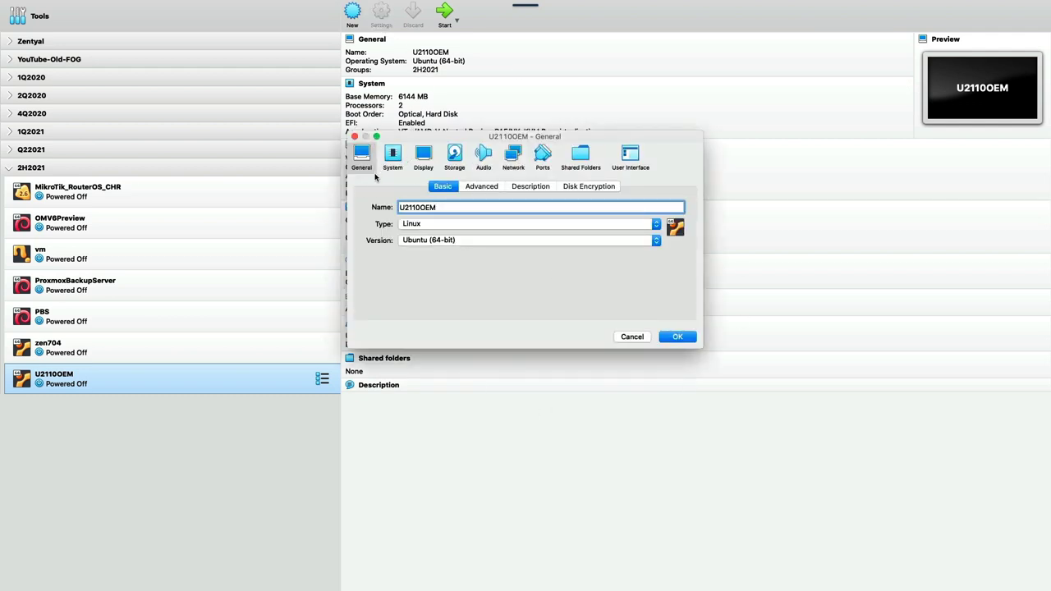
left_click(394, 154)
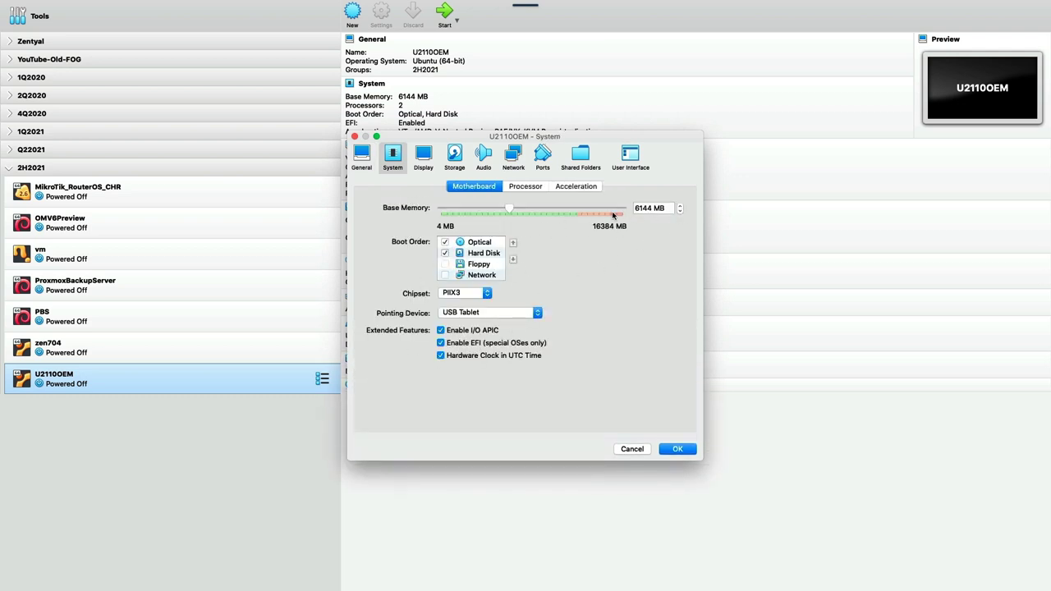
left_click(525, 189)
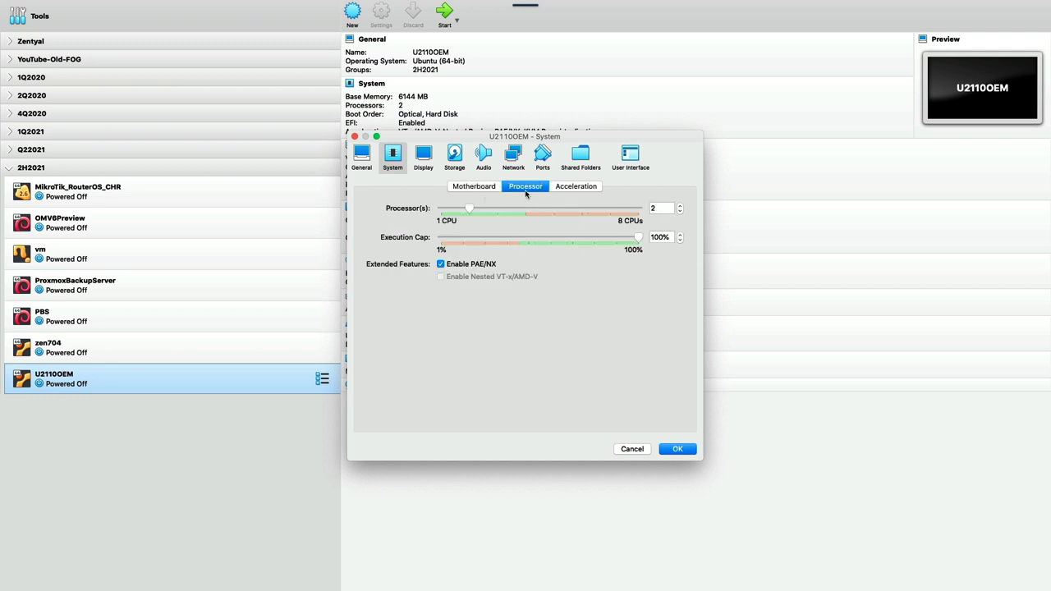
left_click(455, 155)
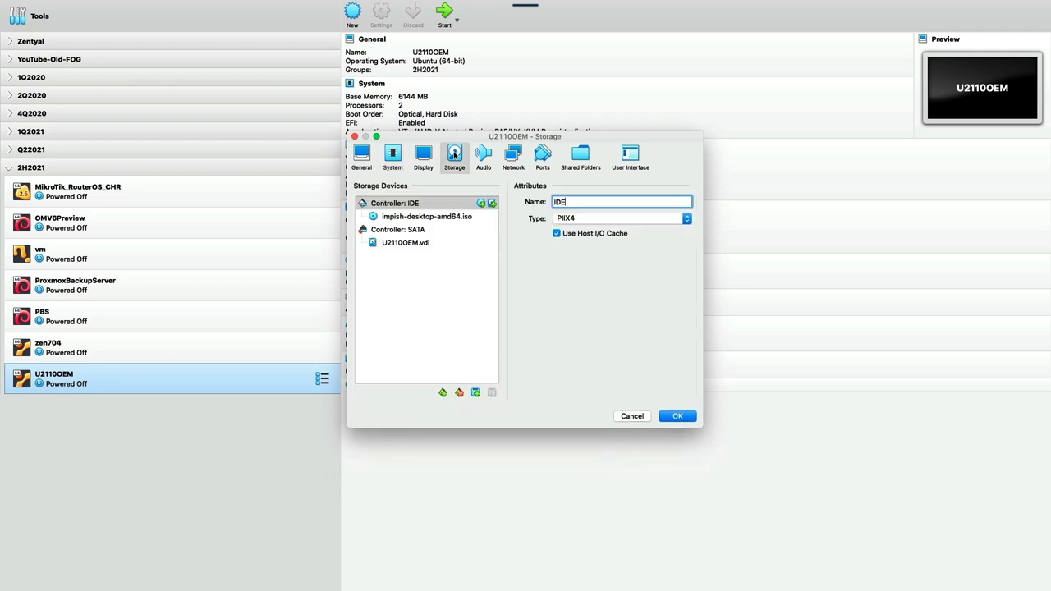
left_click(402, 247)
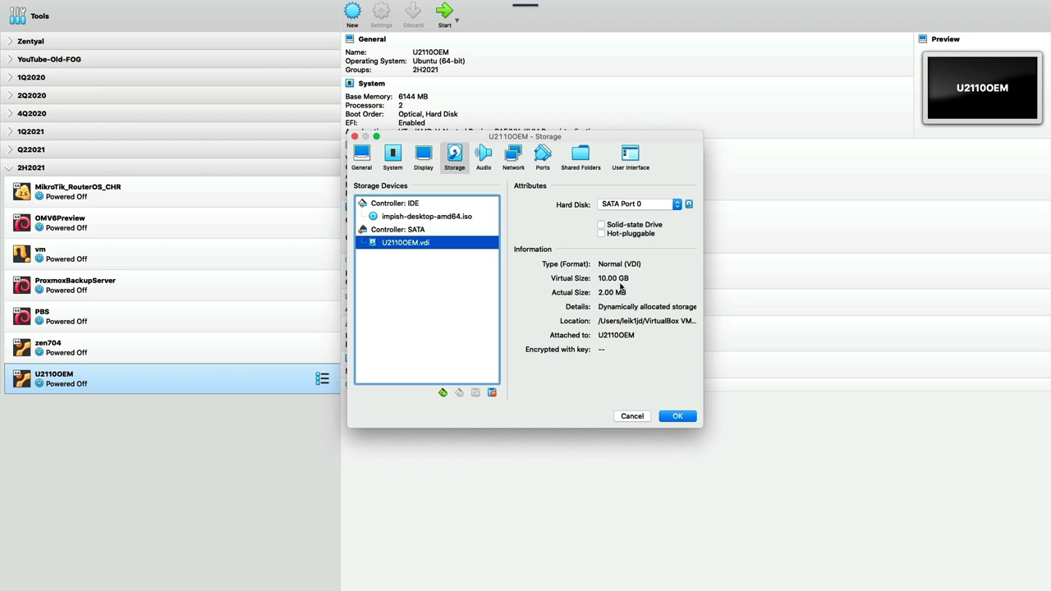
left_click(601, 226)
left_click(513, 157)
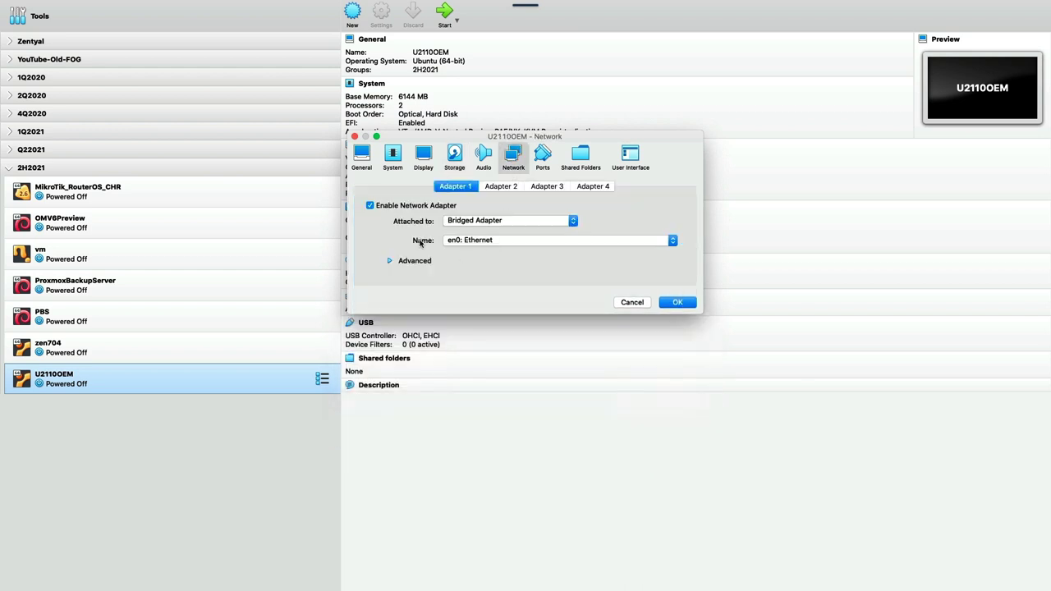
left_click(677, 304)
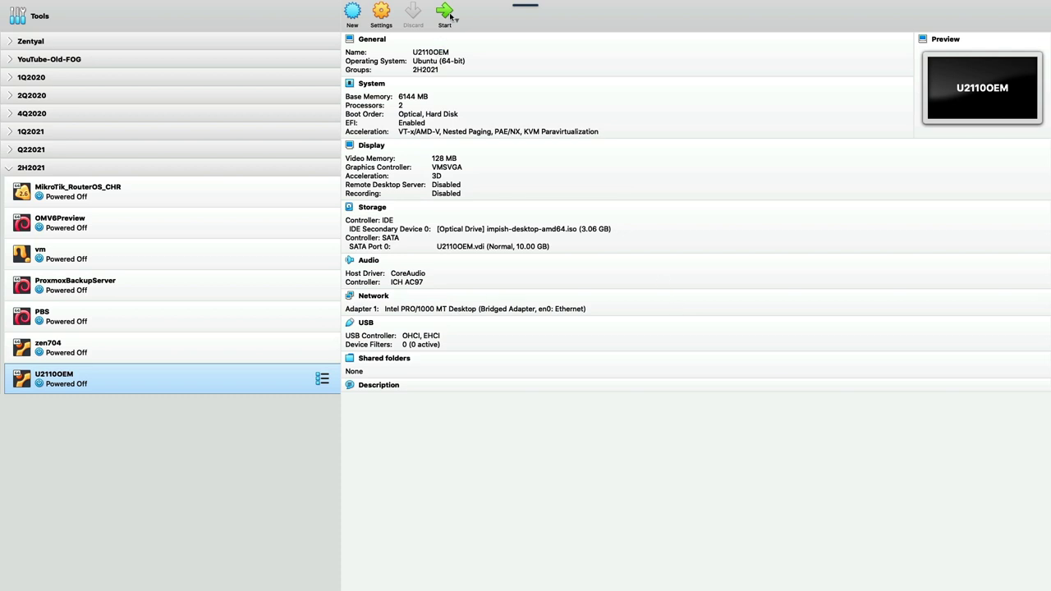
Start the U2110OEM machine and make its window full screen.
left_click(447, 13)
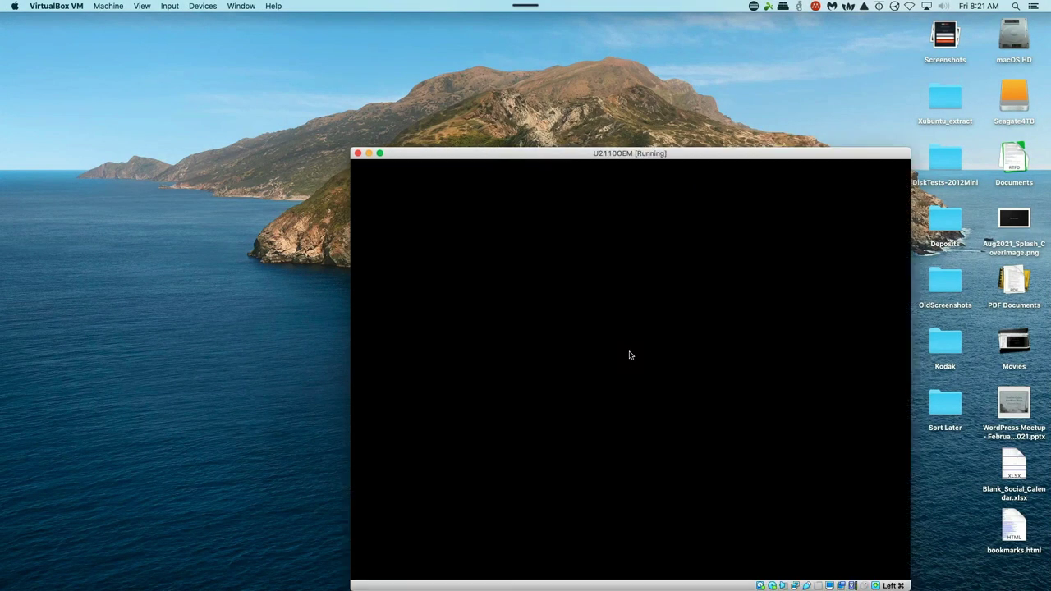
left_click_drag(624, 153, 497, 125)
left_click(252, 124)
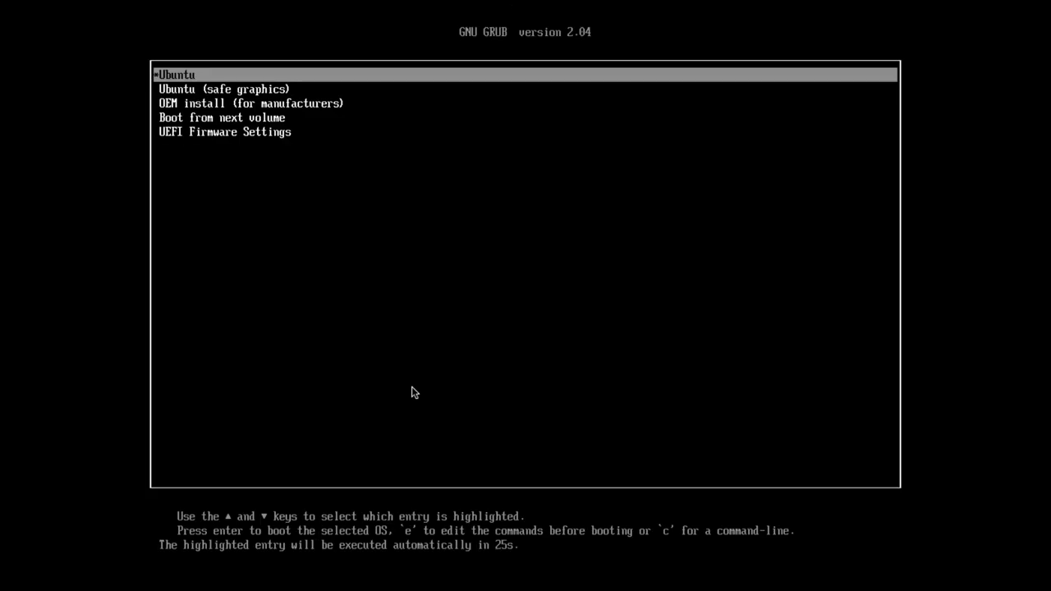
Boot the 'OEM install (for manufacturers)' entry from the GRUB menu.
key("Down")
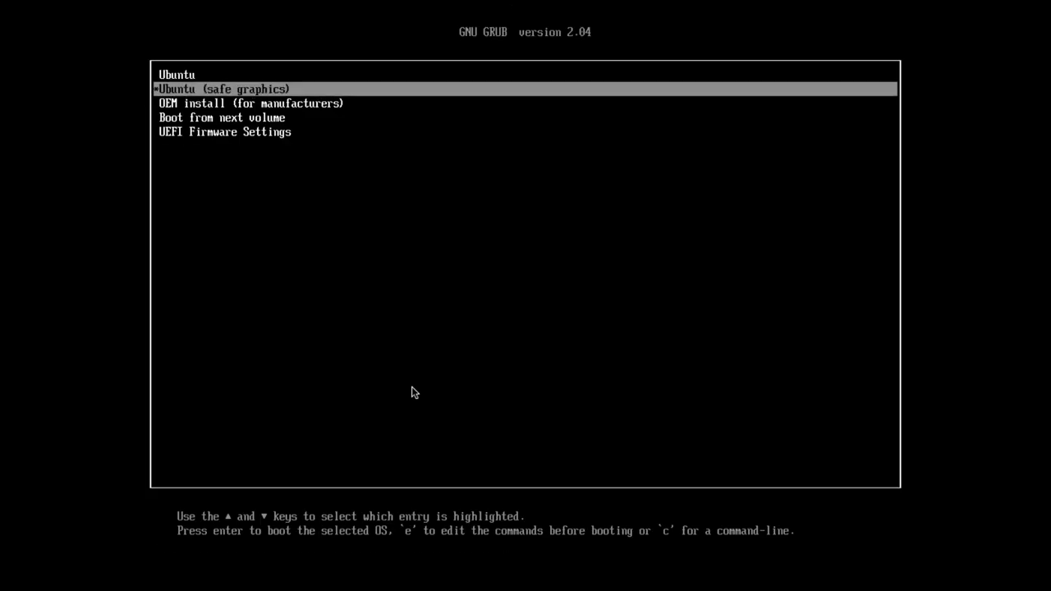
key("Down")
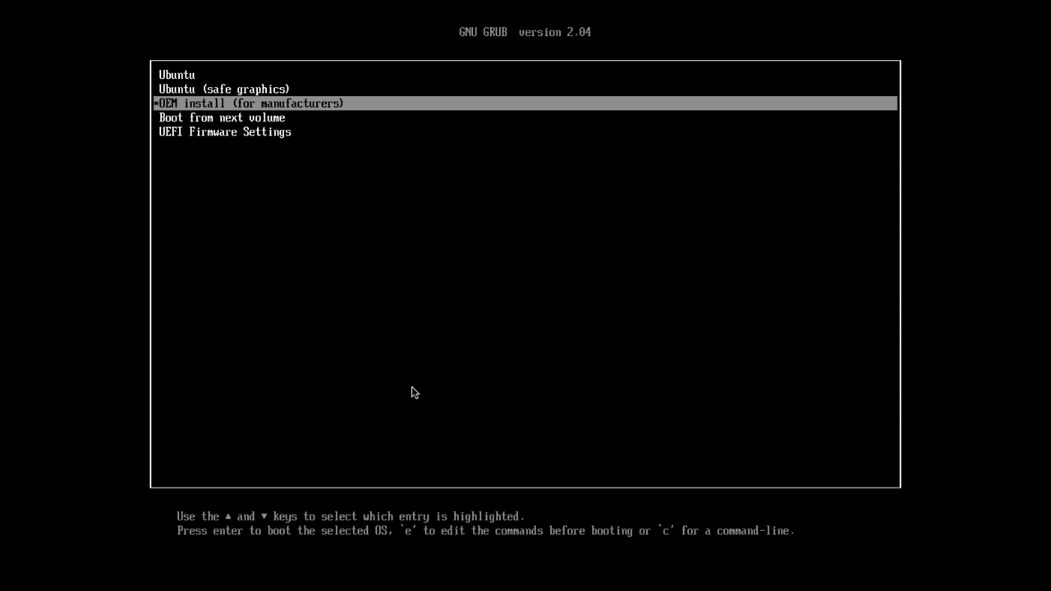
key("Return")
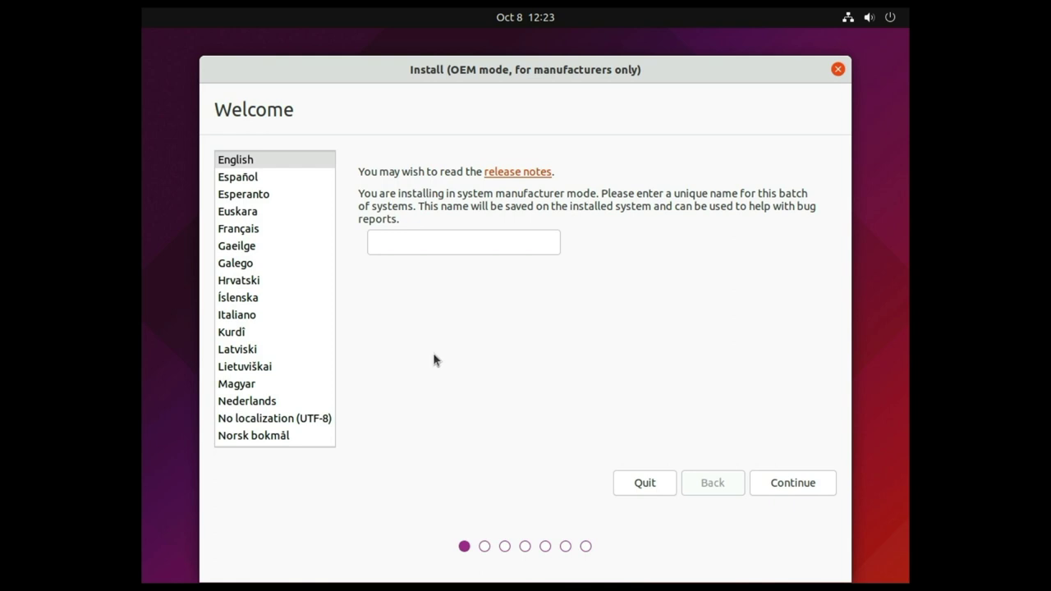
Enter TestOEM as the system batch name and continue.
left_click(437, 240)
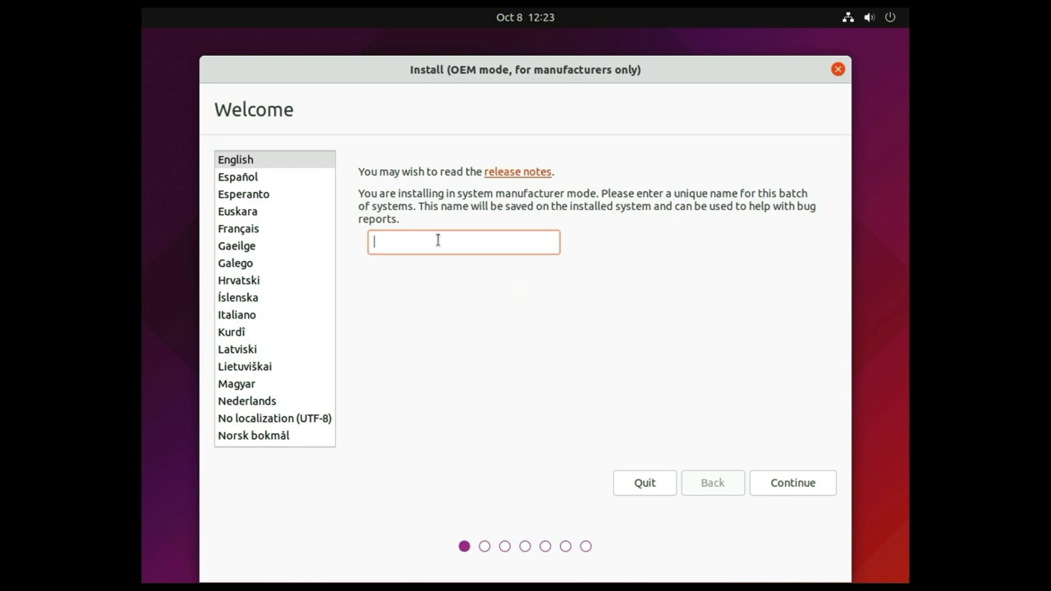
type("TestOEM")
left_click(809, 486)
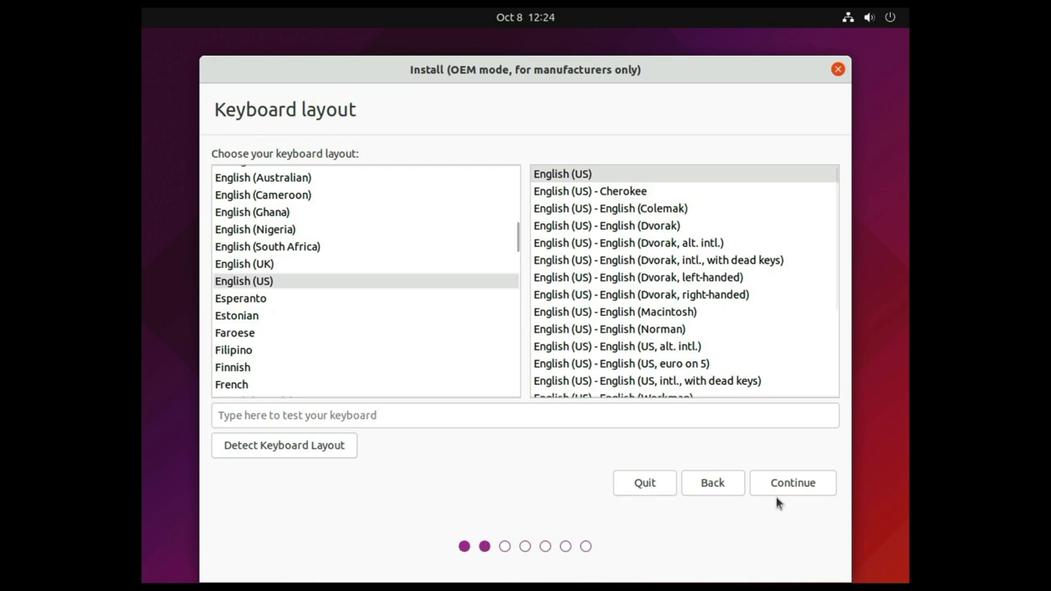
Accept English (US) keyboard, enable third-party graphics and Wi-Fi software, and continue.
left_click(795, 487)
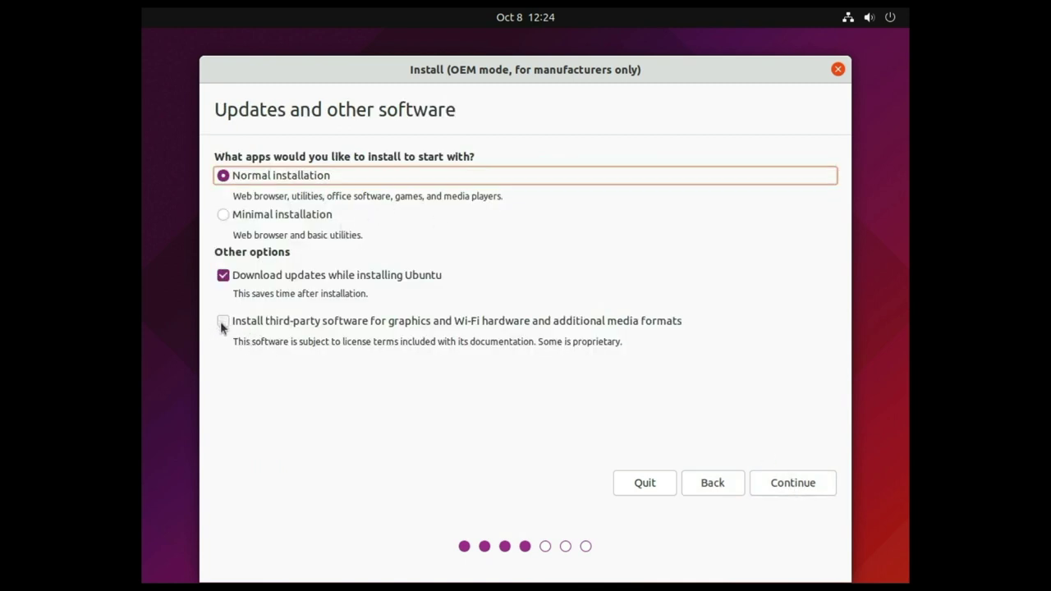
left_click(223, 322)
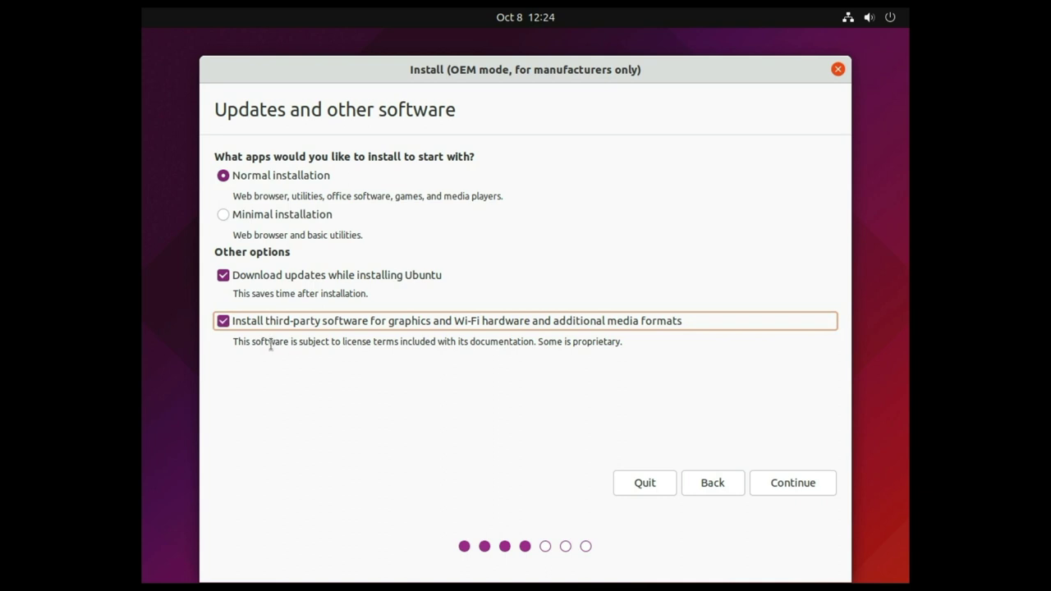
left_click(797, 485)
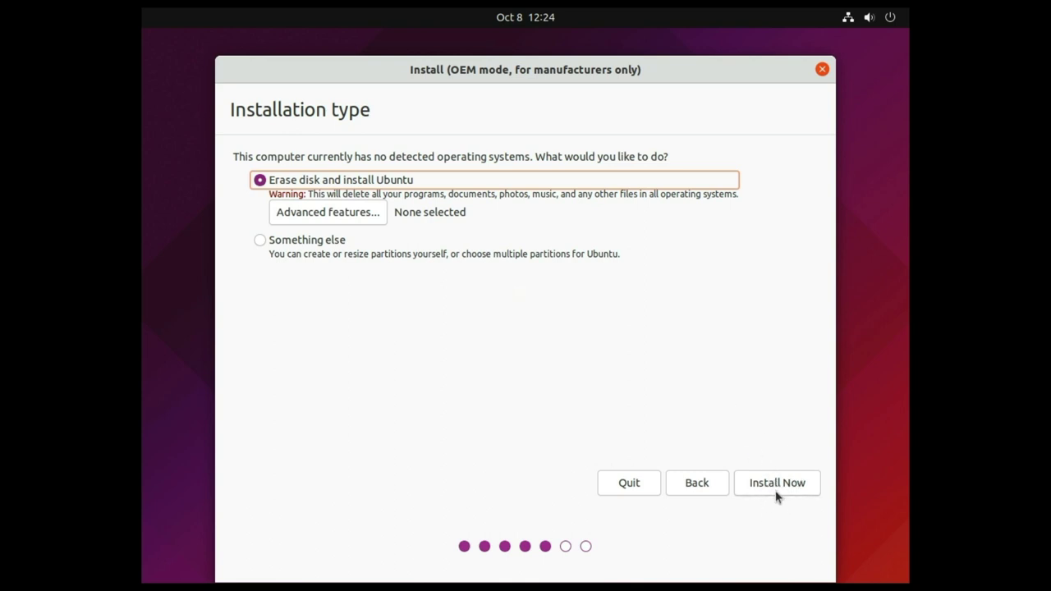
Install with Erase disk, confirm writing partition changes, and keep New York as location.
left_click(775, 485)
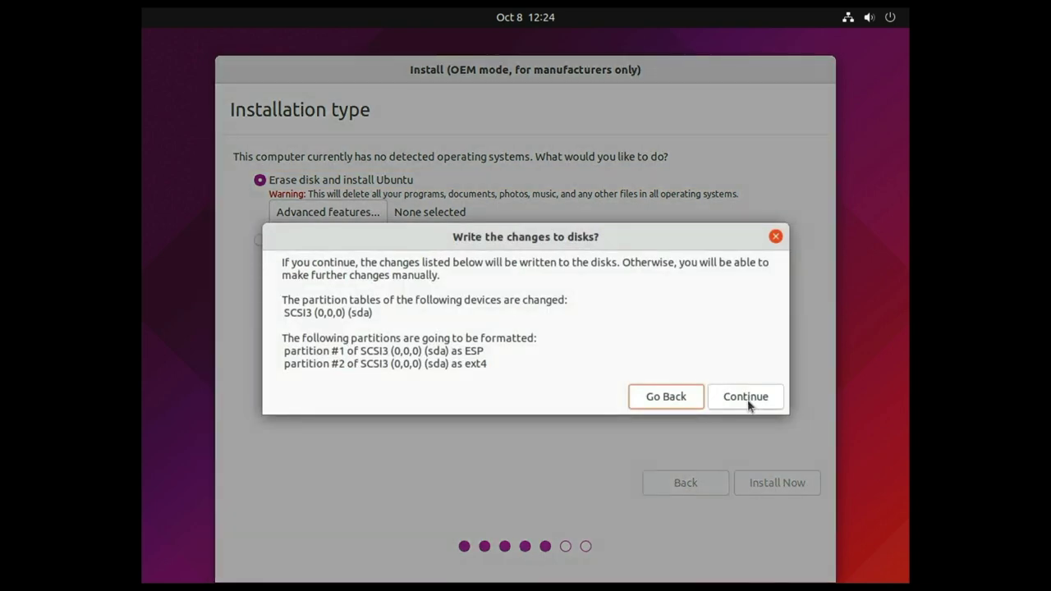
left_click(747, 402)
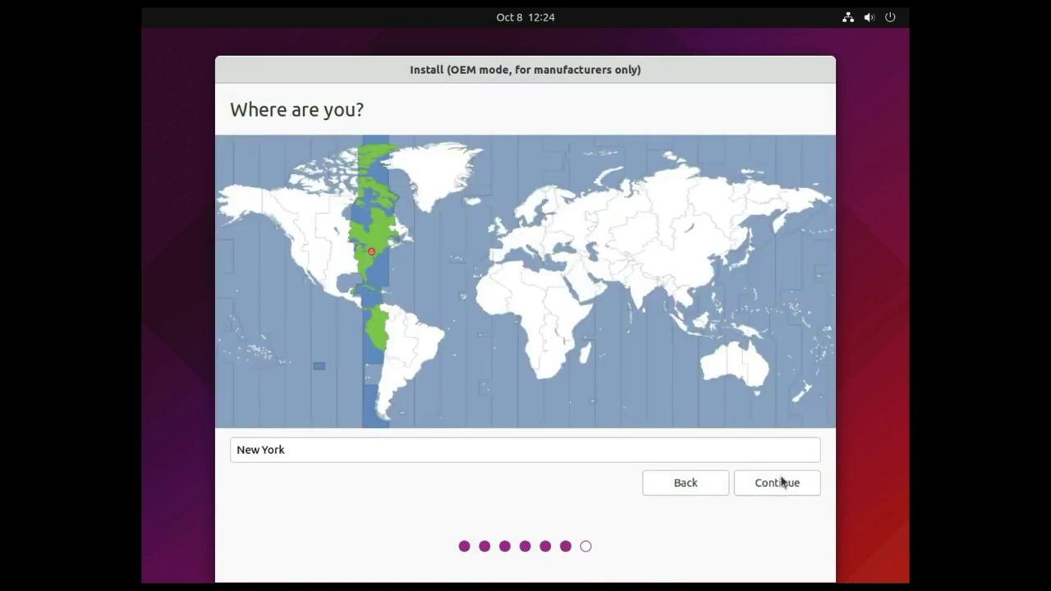
left_click(780, 484)
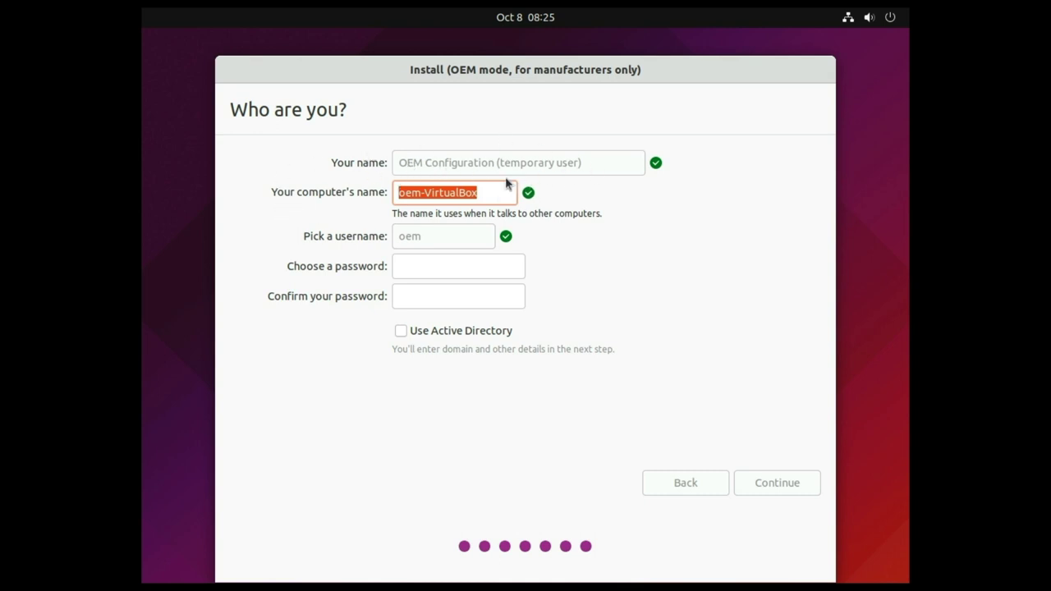
Enter the OEM user's password and retype it in the confirmation field.
left_click(444, 266)
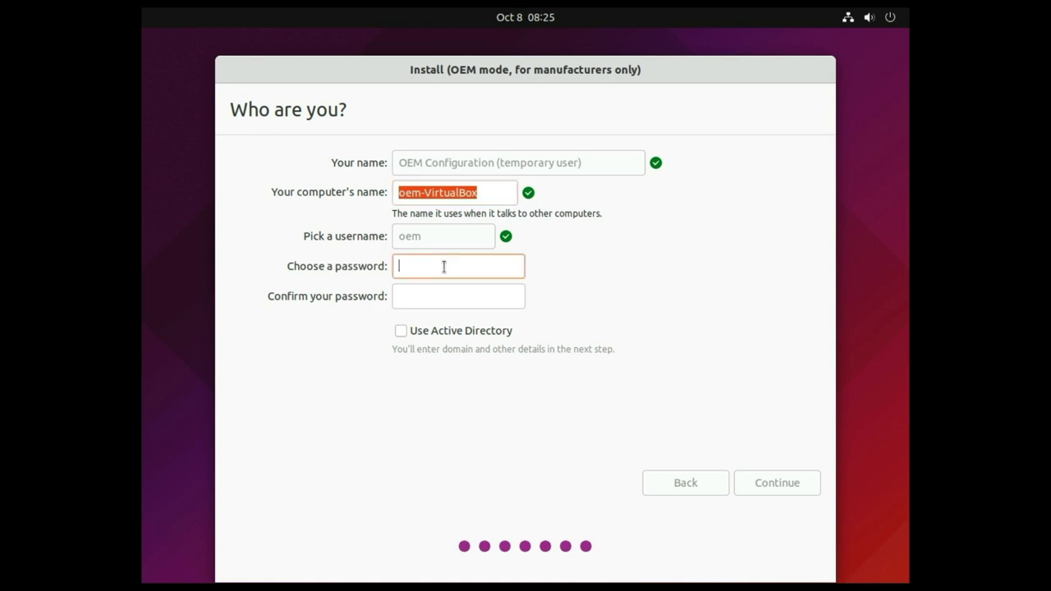
type("********")
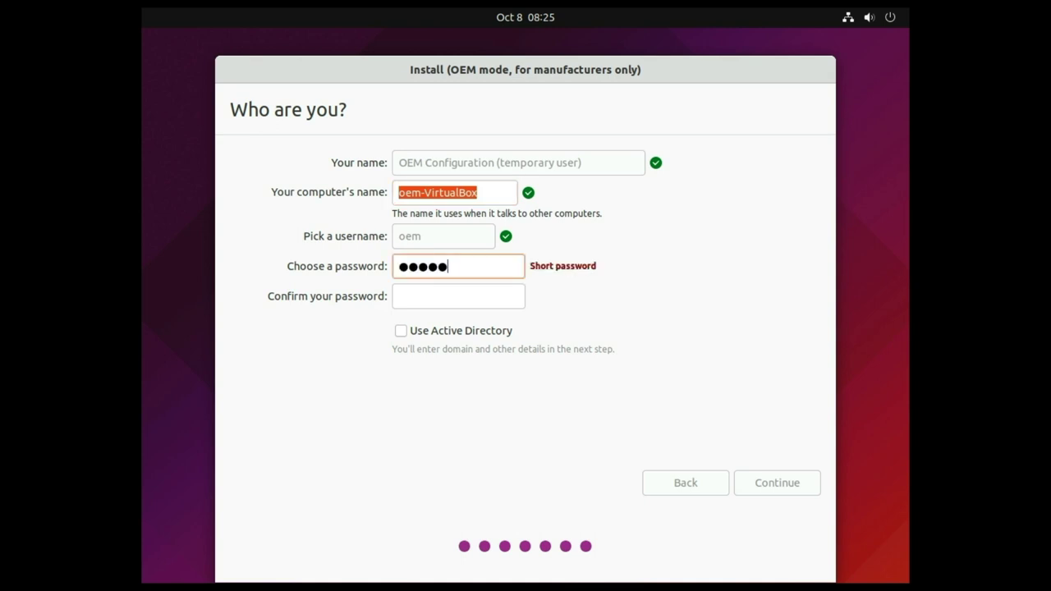
key("Tab")
type("*******")
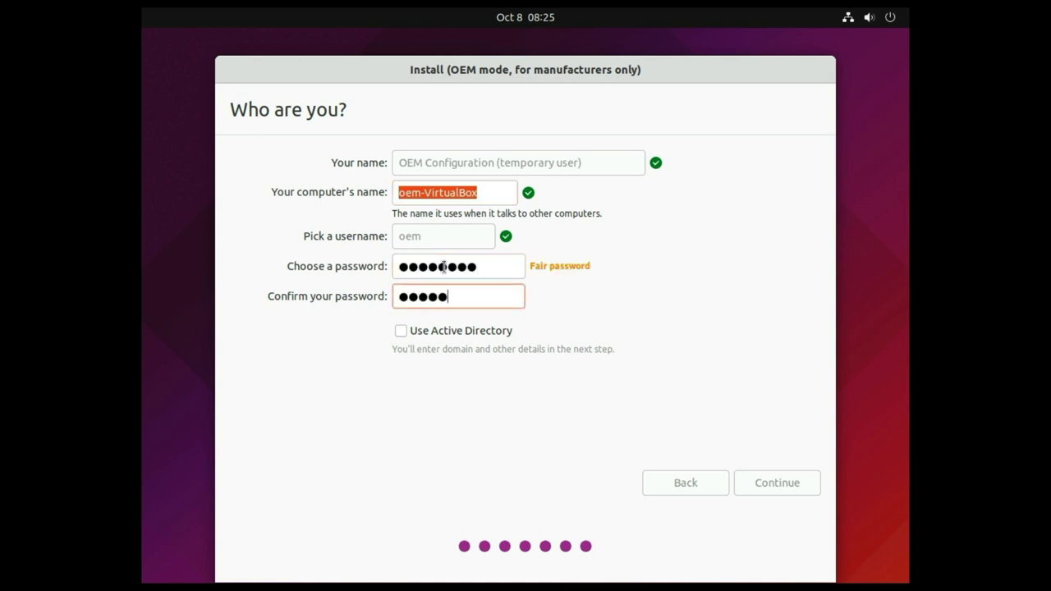
type("*")
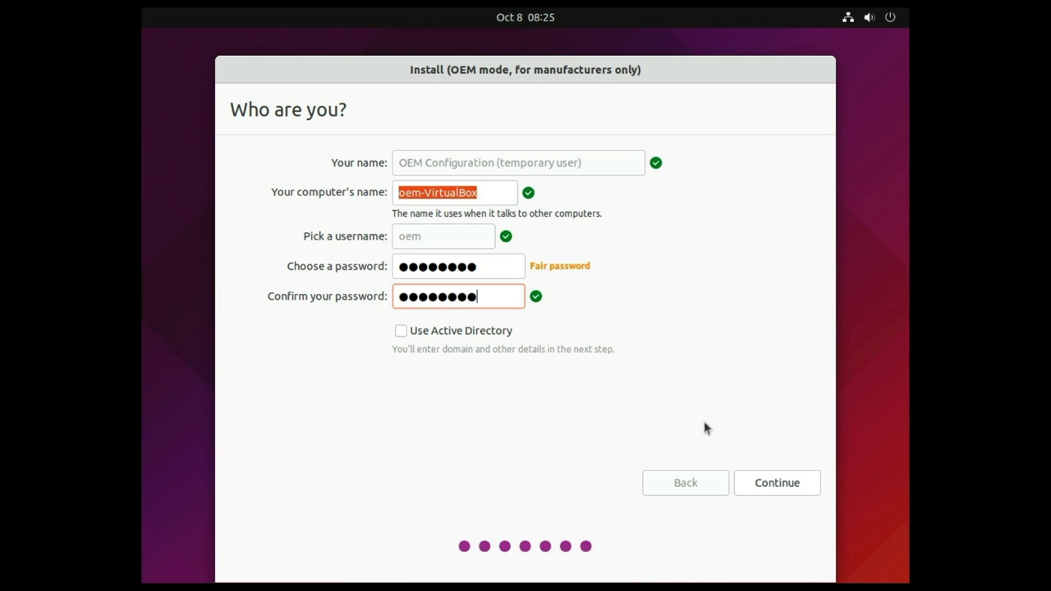
Submit the user details and let the installer copy files until Installation Complete.
left_click(772, 483)
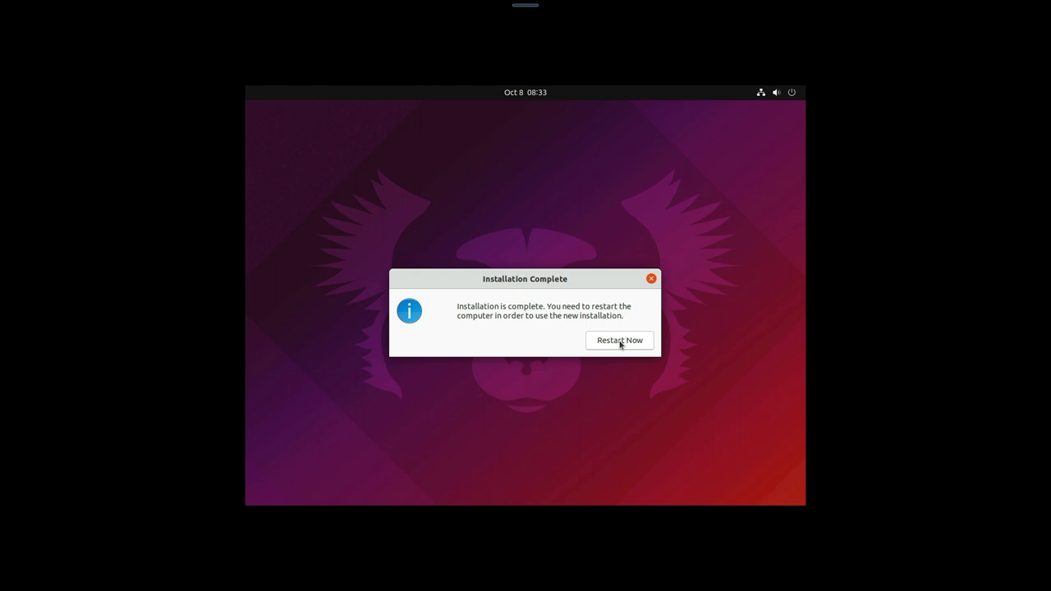
Restart the installed Ubuntu machine and wait for the remove-installation-medium prompt.
left_click(620, 342)
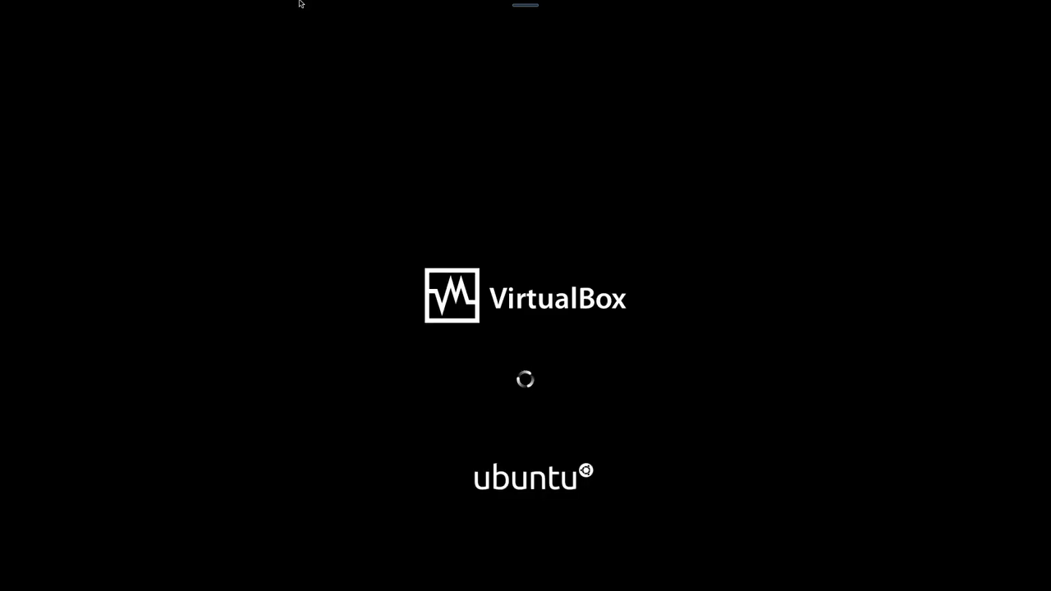
mouse_move(331, 2)
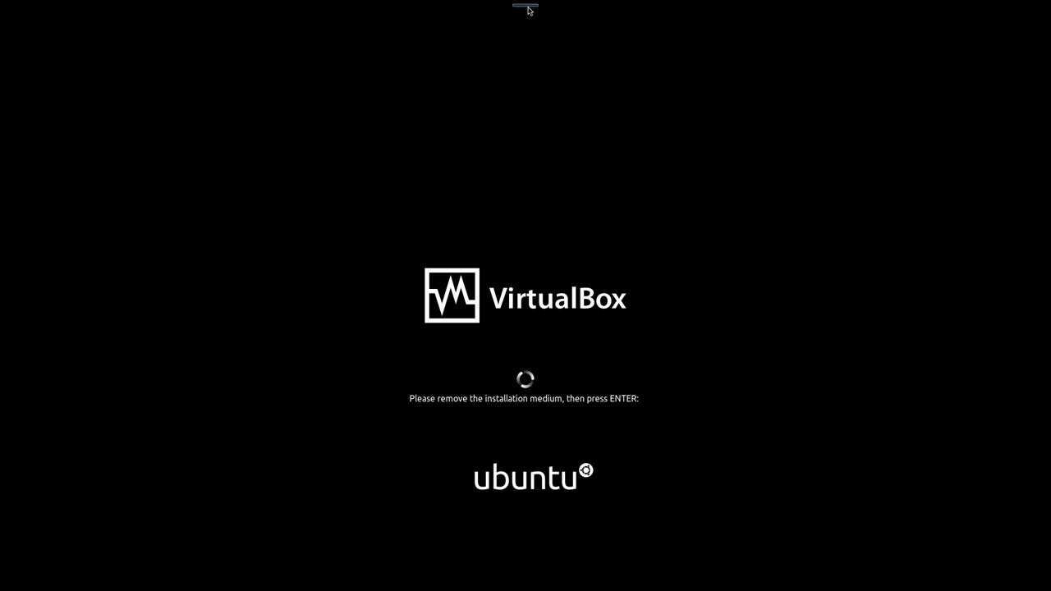
mouse_move(530, 10)
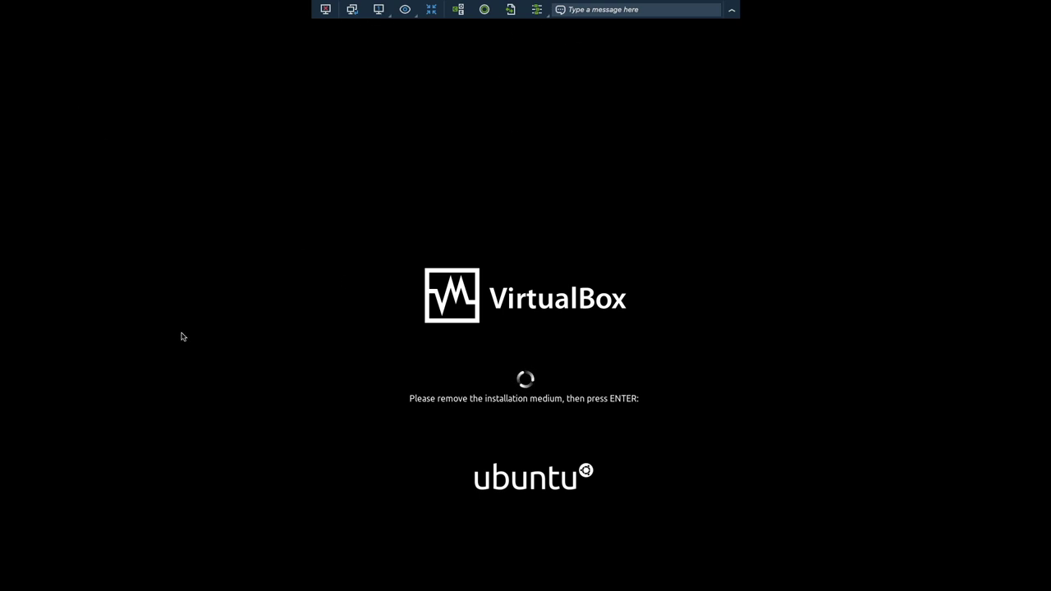
Dismiss the installation-medium prompt and let Ubuntu 21.10 boot to its desktop.
key("Return")
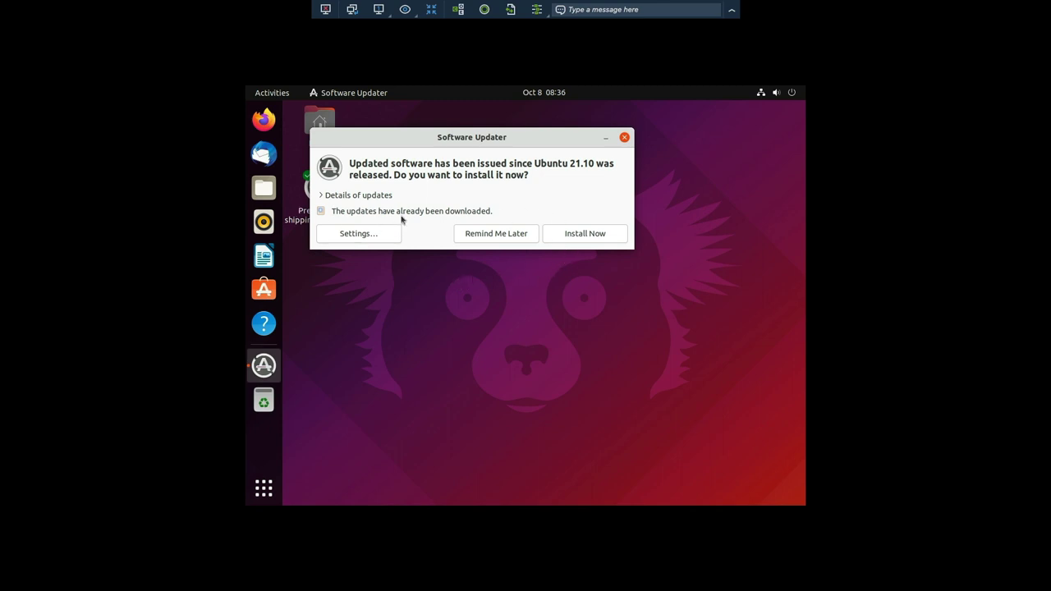
Accept the Software Updater's Ubuntu updates and collapse the Splashtop toolbar while installing.
left_click(585, 234)
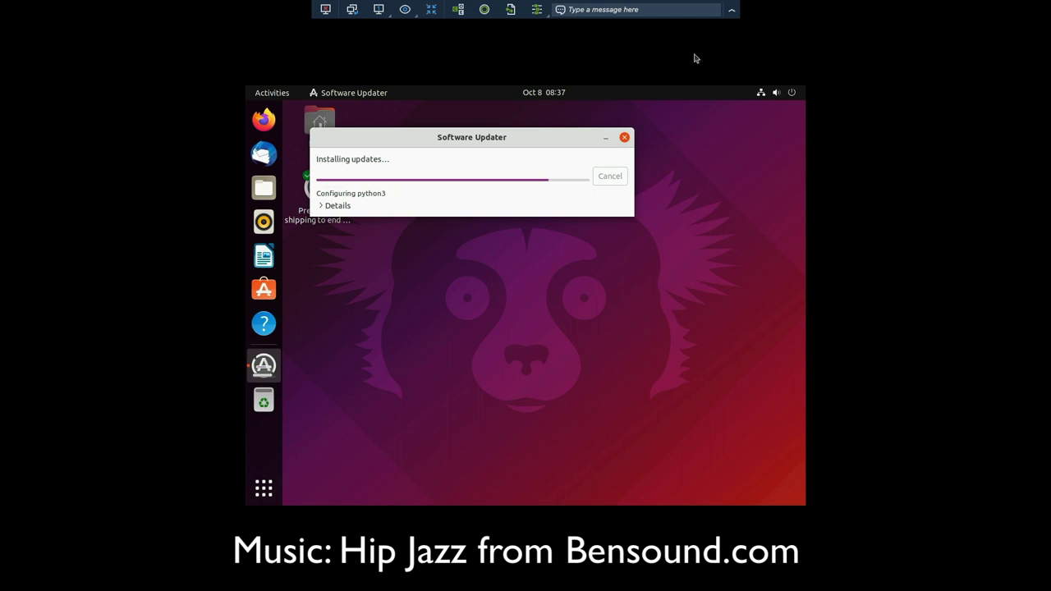
left_click(733, 12)
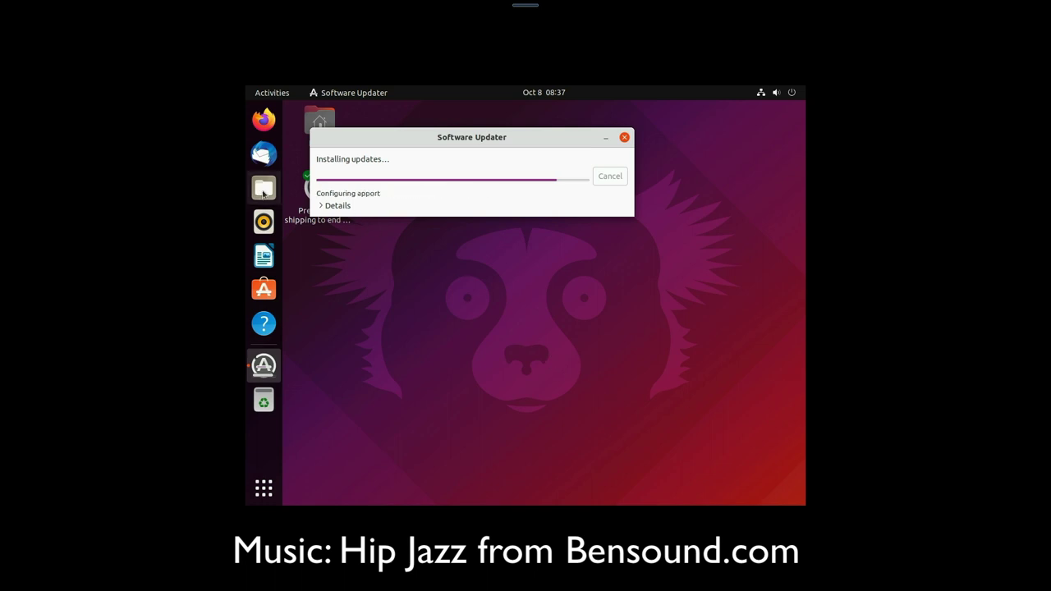
Open and close the Files manager while Software Updater finishes installing updates.
left_click(263, 192)
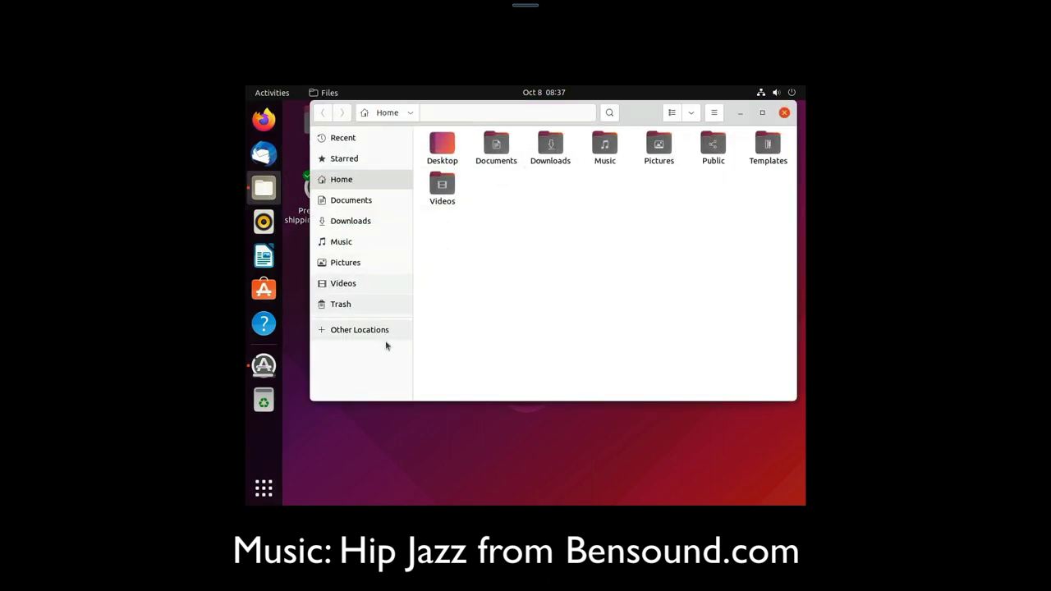
left_click(784, 113)
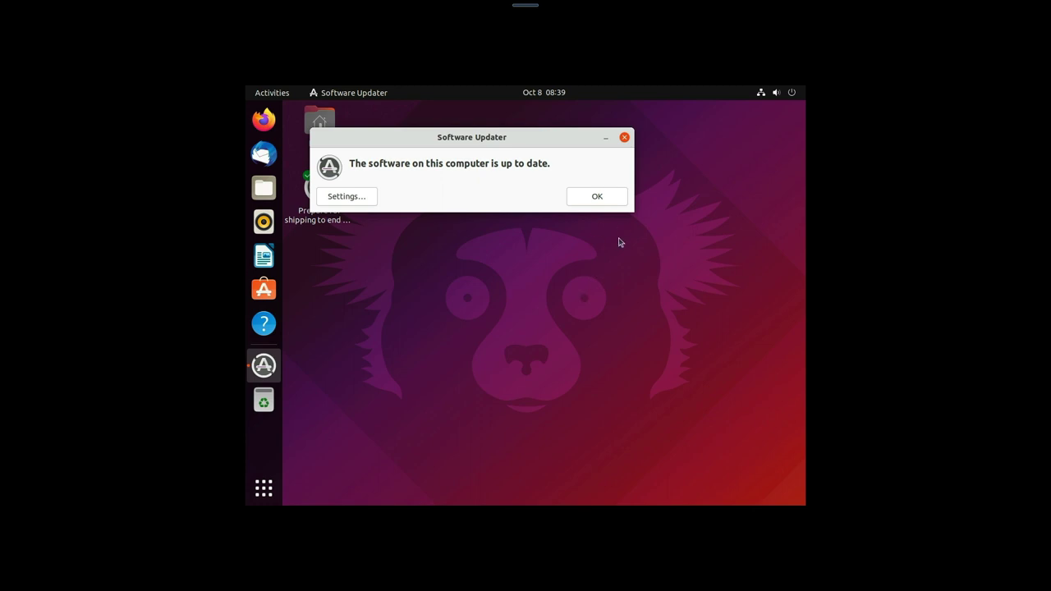
Dismiss the up-to-date message and try running neofetch in a new terminal.
left_click(596, 200)
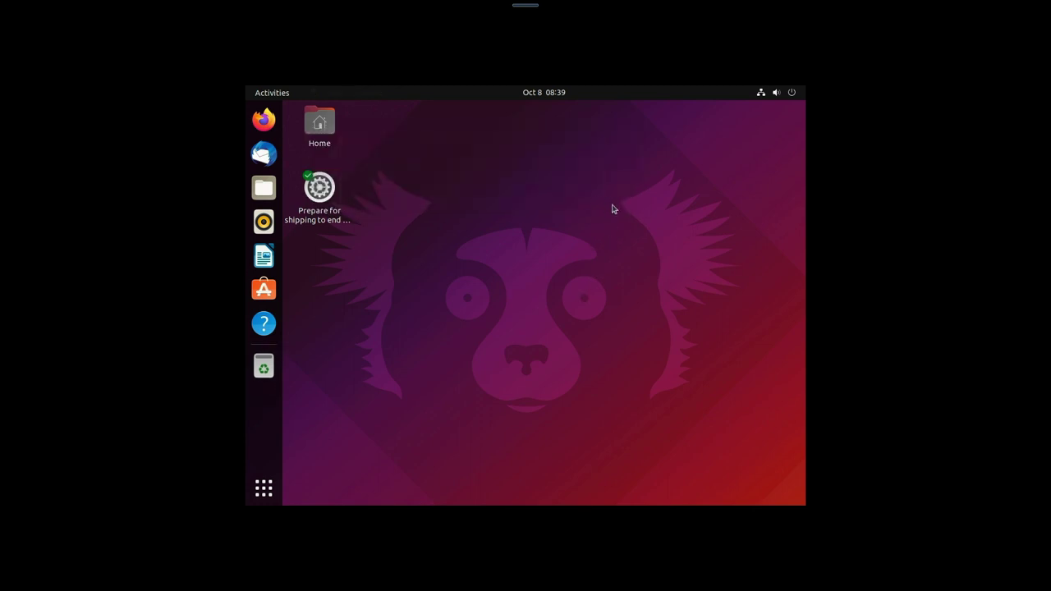
key("ctrl+alt+t")
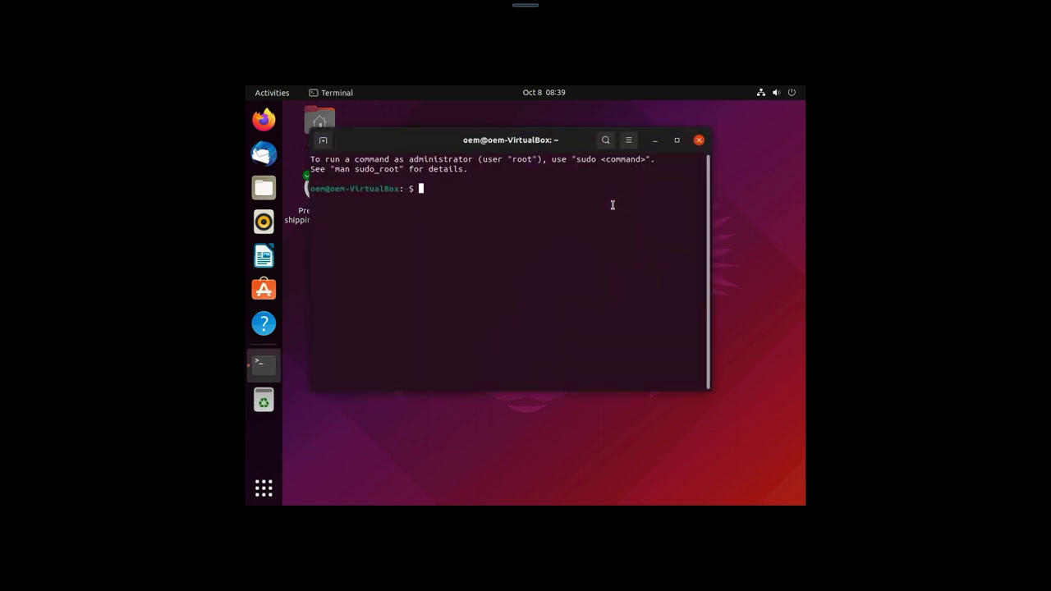
type("neofetch")
key("Return")
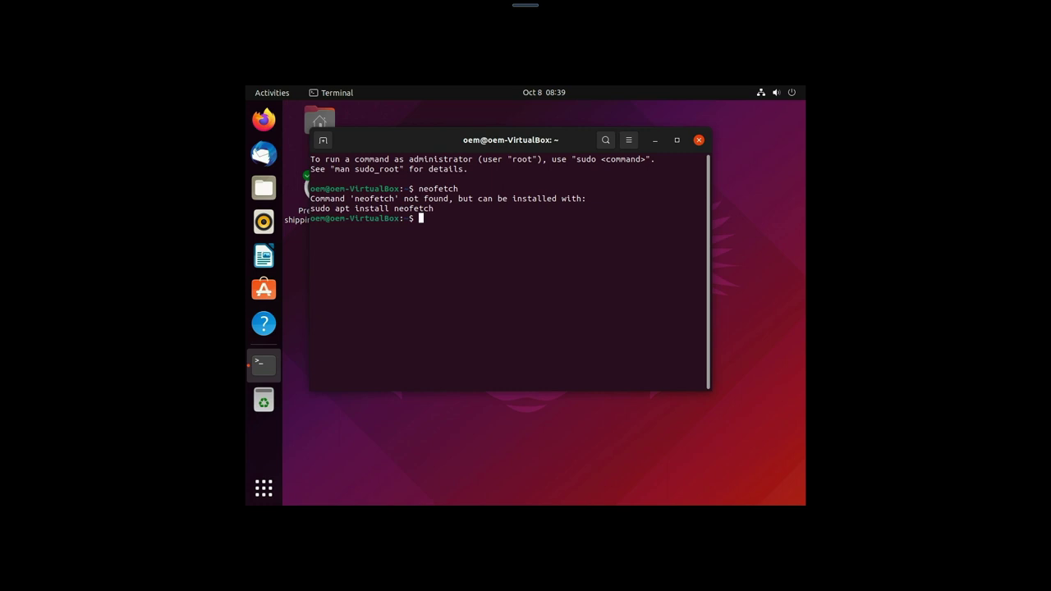
Install neofetch with 'sudo apt install neofetch -y', authenticating, then close the terminal.
type("sudo apt install neofetch -y")
key("Return")
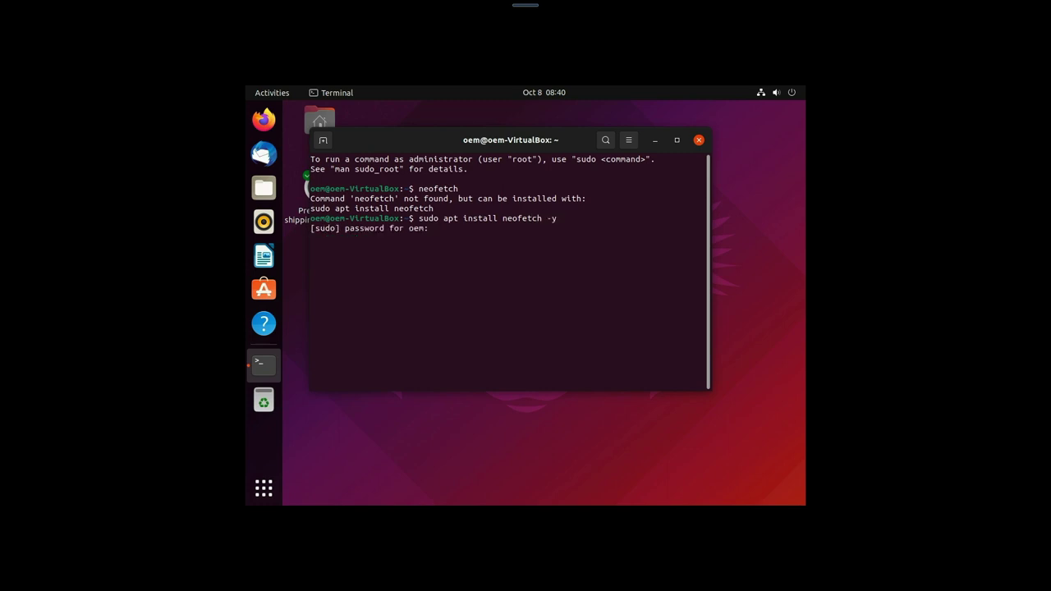
key("Return")
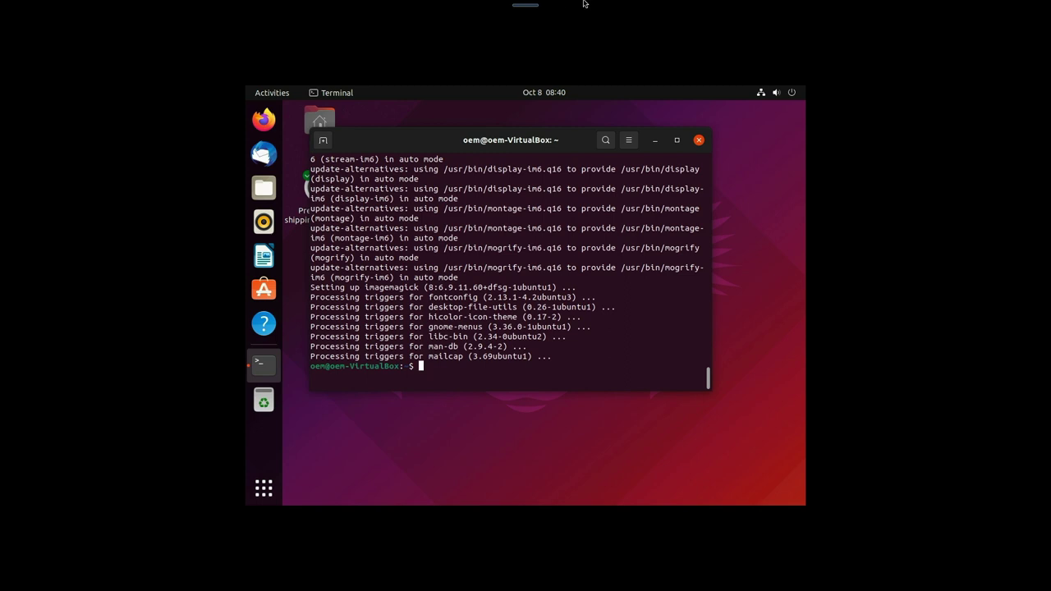
left_click(699, 141)
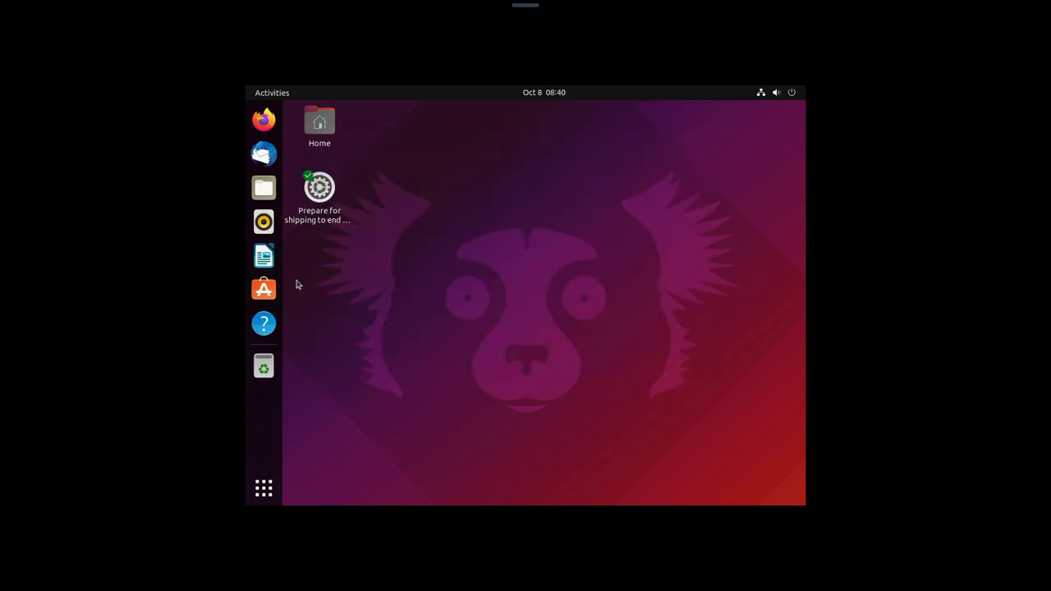
Install Audacity from Editor's Picks in Ubuntu Software, authorising with the password.
left_click(268, 292)
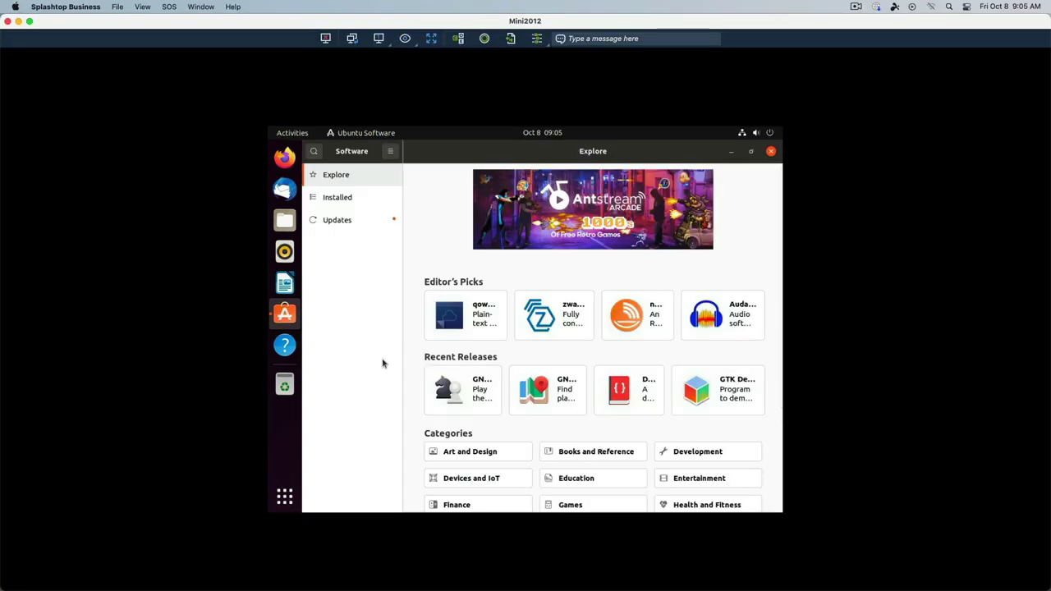
left_click(730, 313)
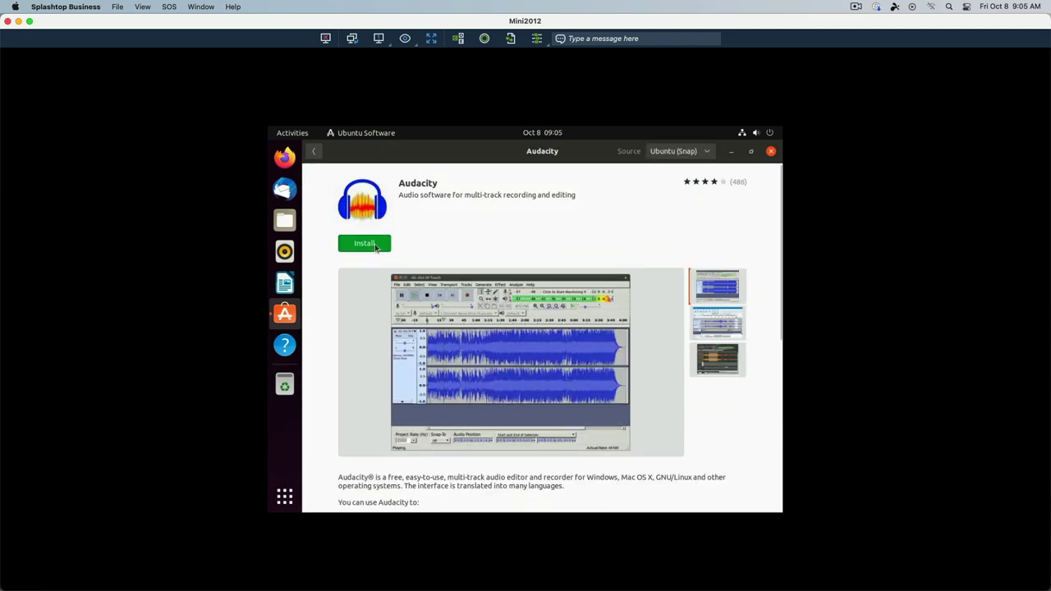
left_click(375, 246)
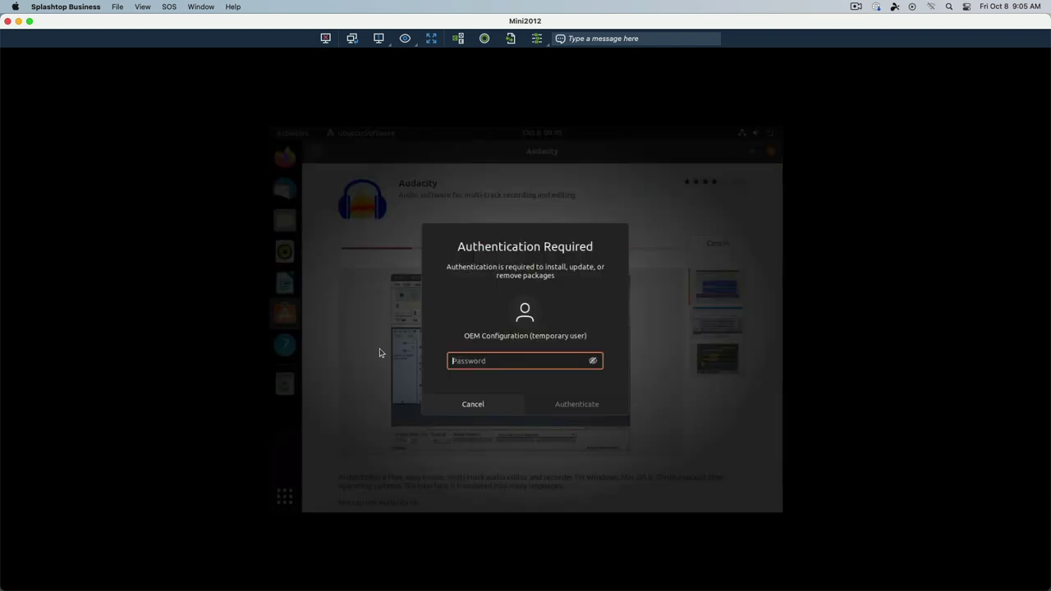
type("password")
key("Return")
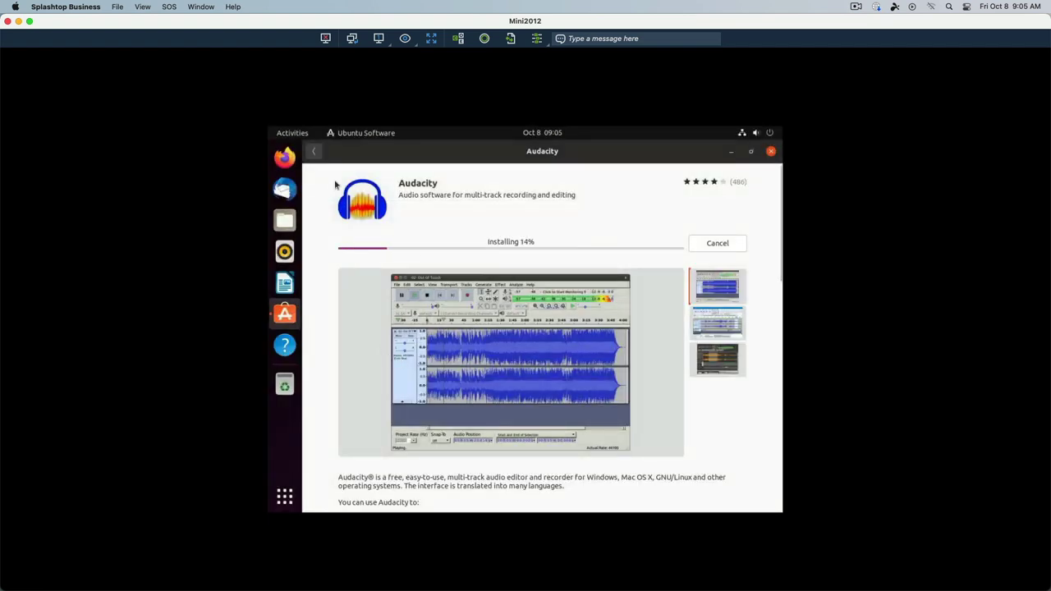
Go back to the Explore page and open the Games category.
left_click(316, 154)
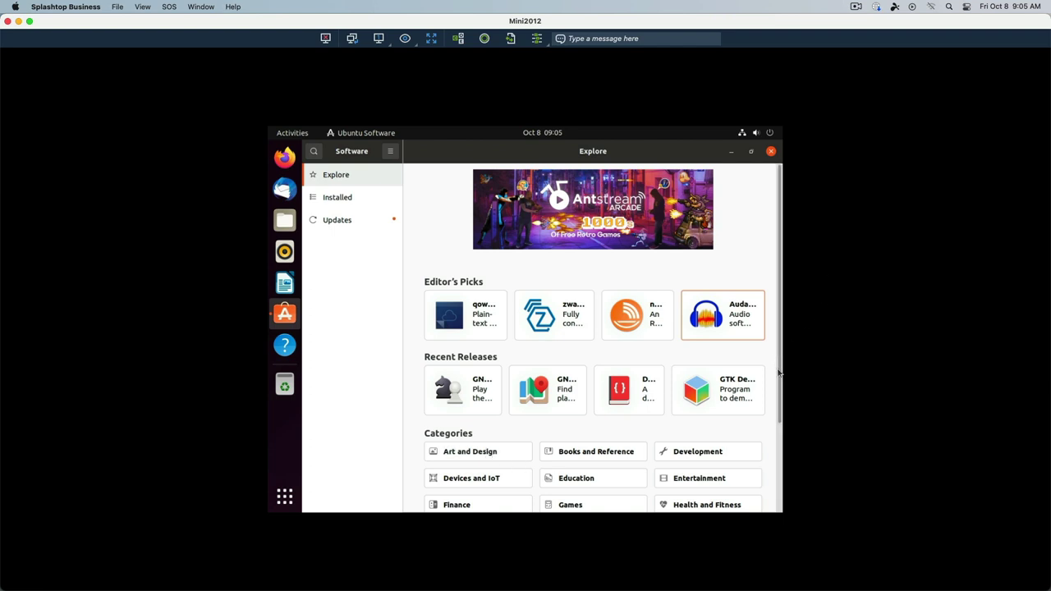
left_click(779, 438)
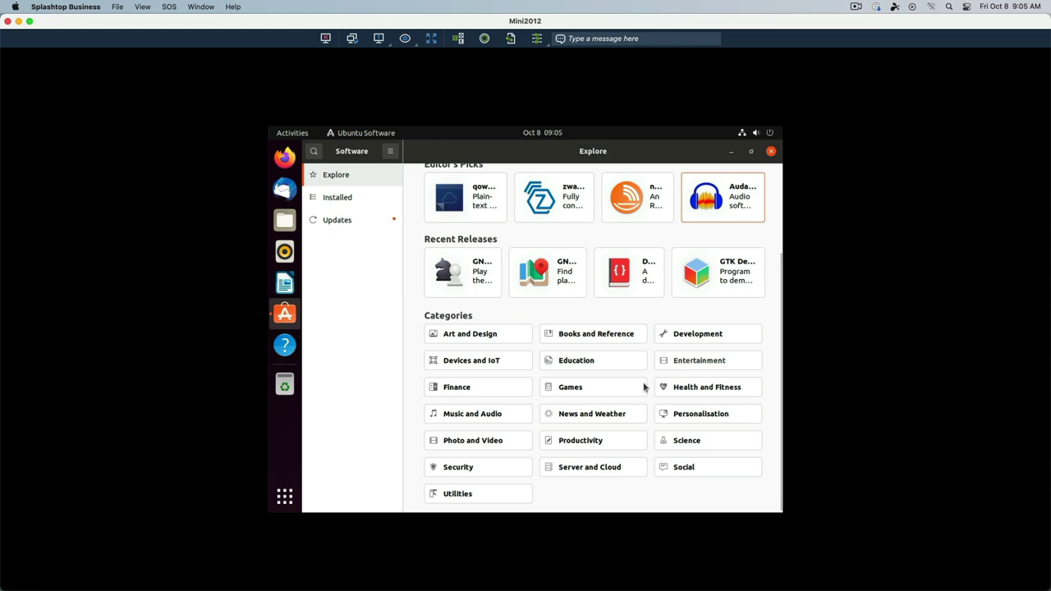
left_click(609, 389)
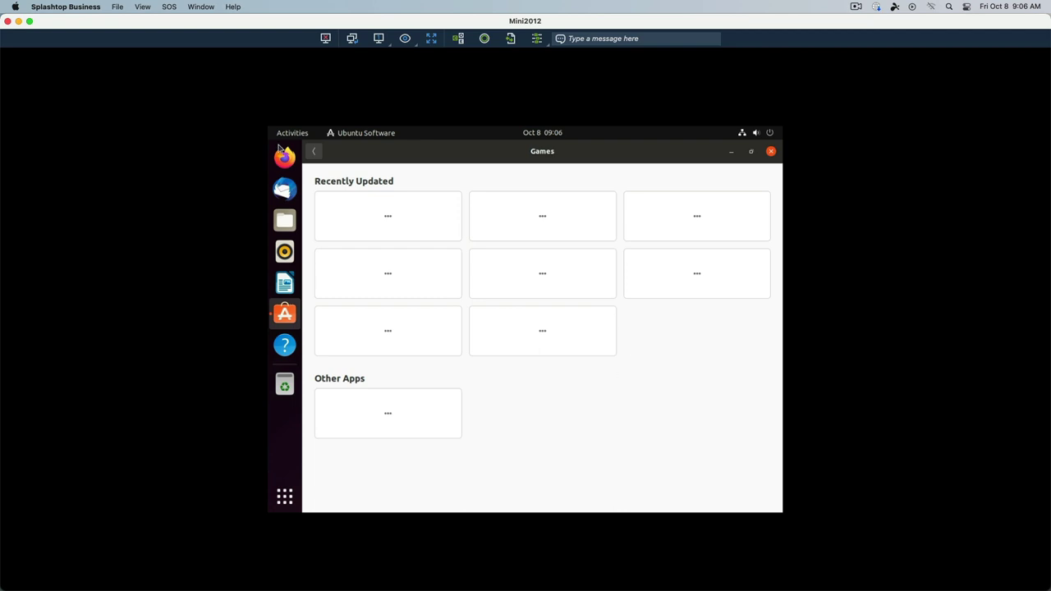
Open Darktable's details page from the Art and Design category.
left_click(315, 154)
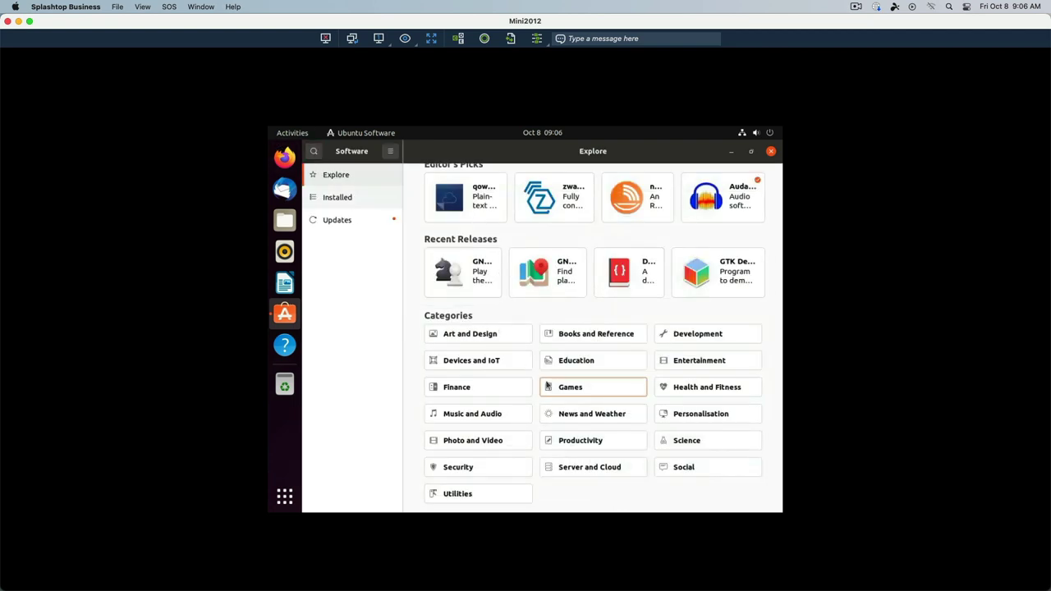
left_click(470, 335)
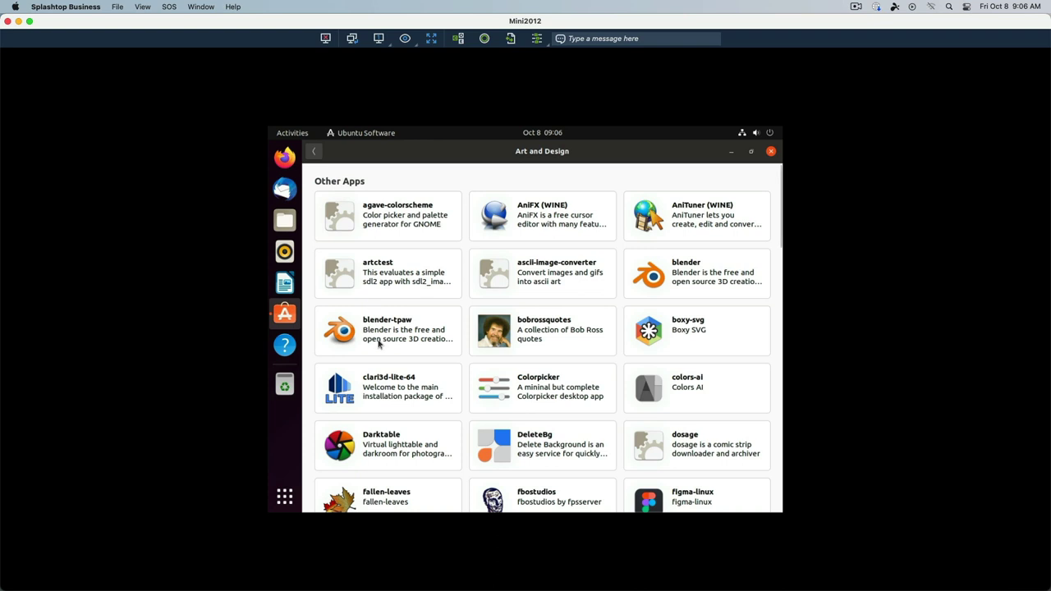
left_click(402, 447)
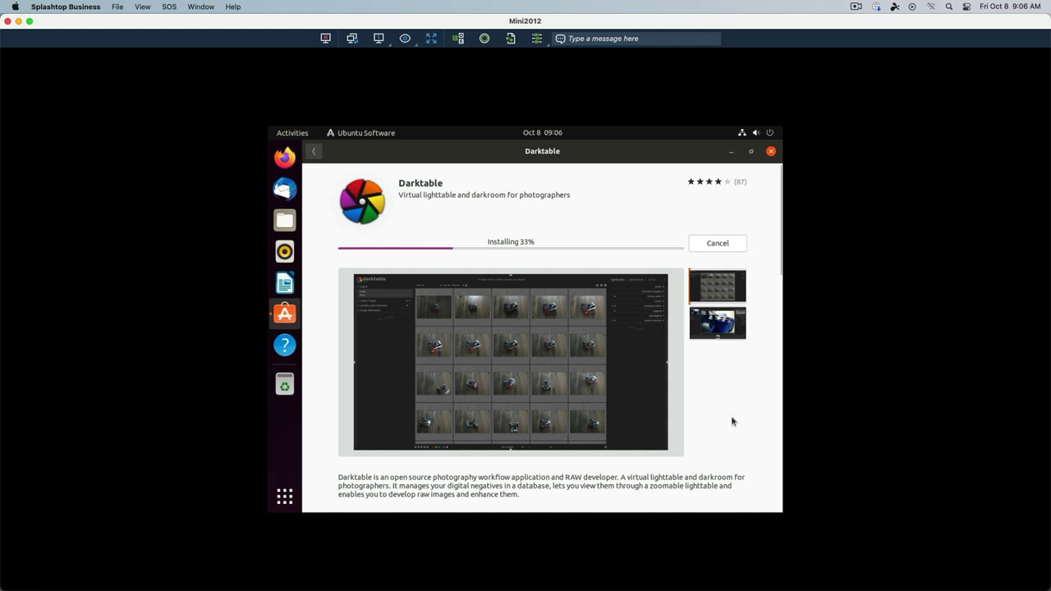
Scroll through Darktable's reviews, then return to the Art and Design app list.
scroll(734, 410, "down", 3)
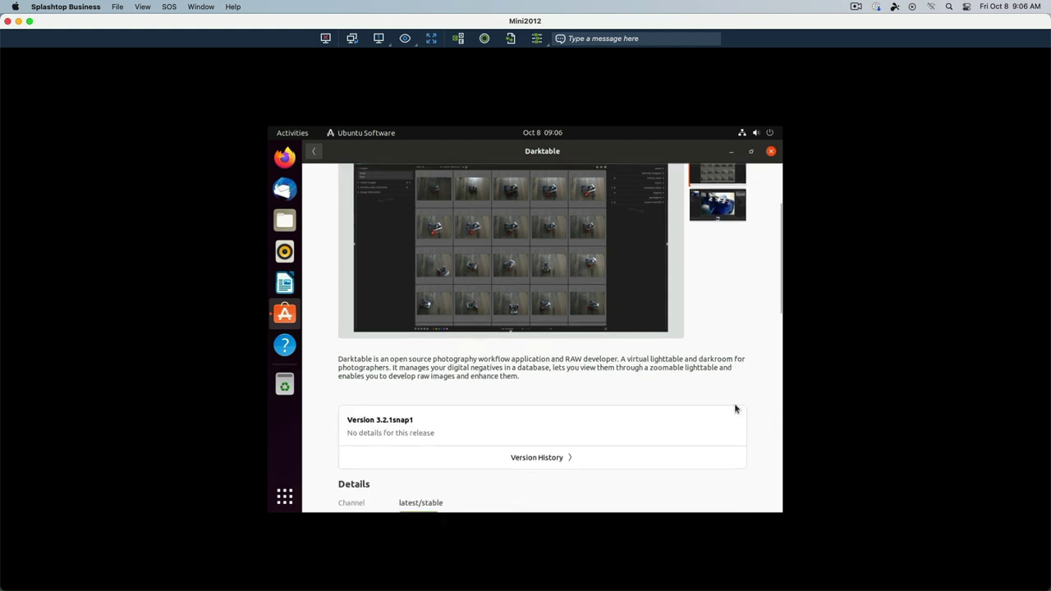
scroll(734, 409, "down", 6)
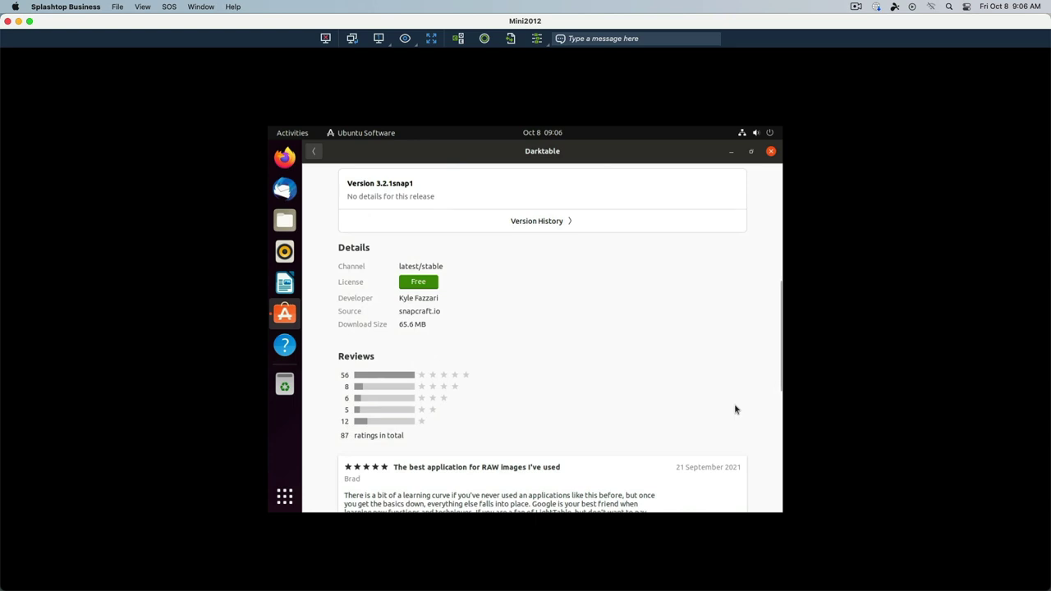
scroll(708, 320, "down", 4)
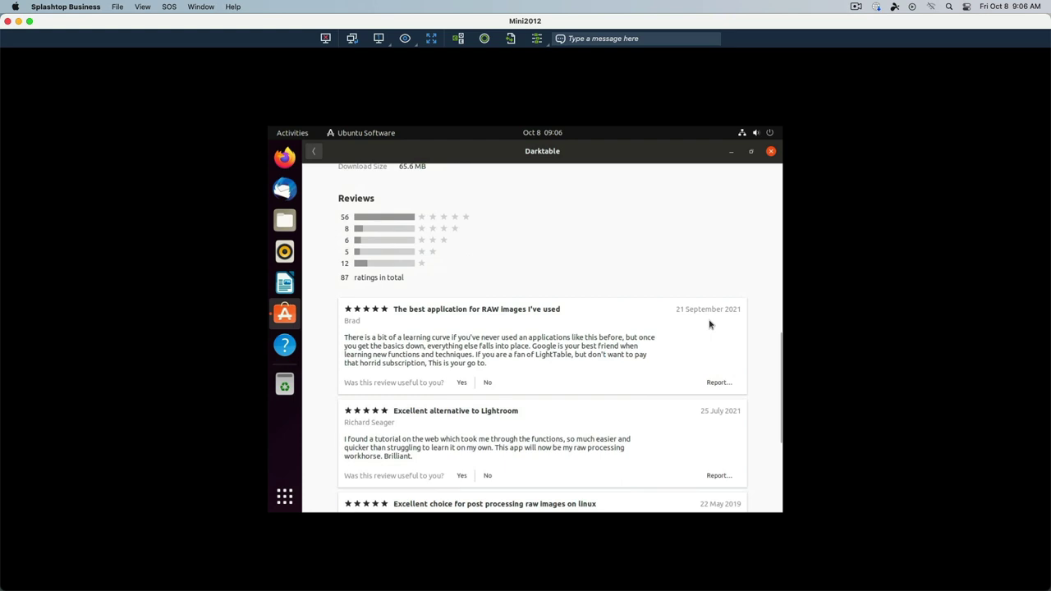
scroll(709, 324, "down", 4)
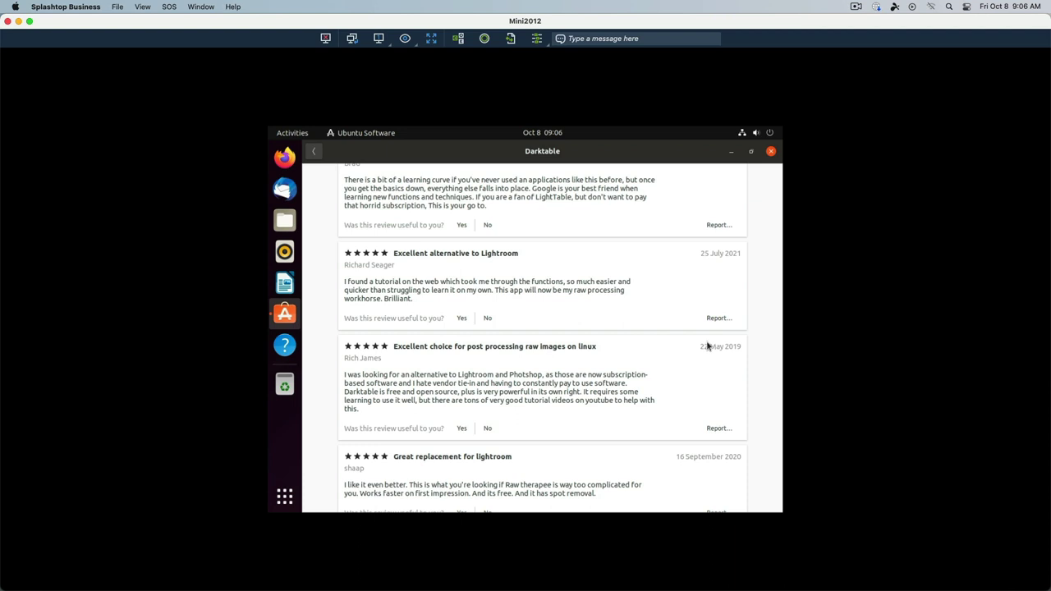
key("Escape")
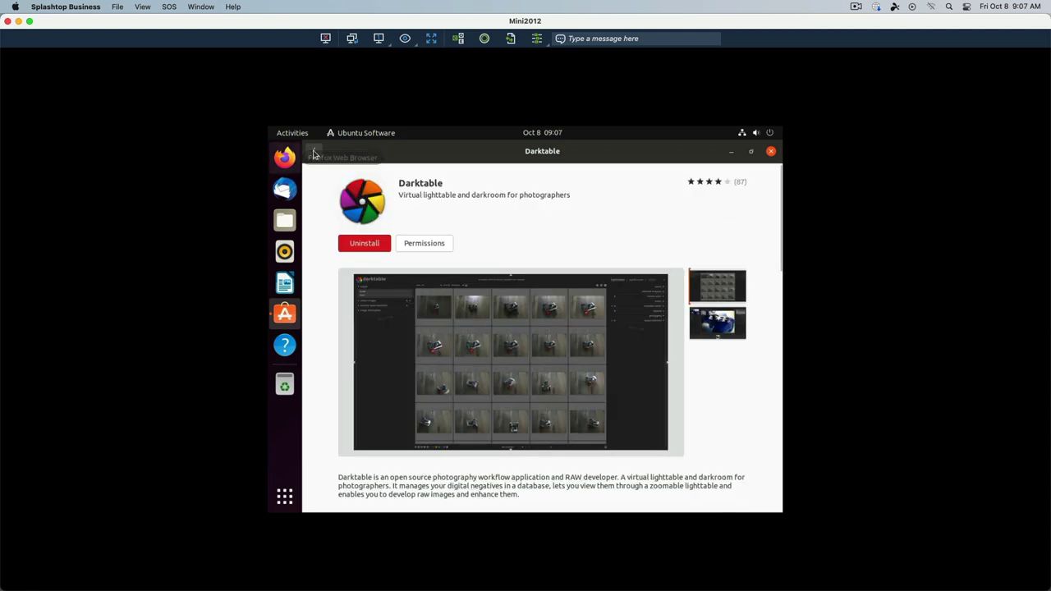
key("alt+Left")
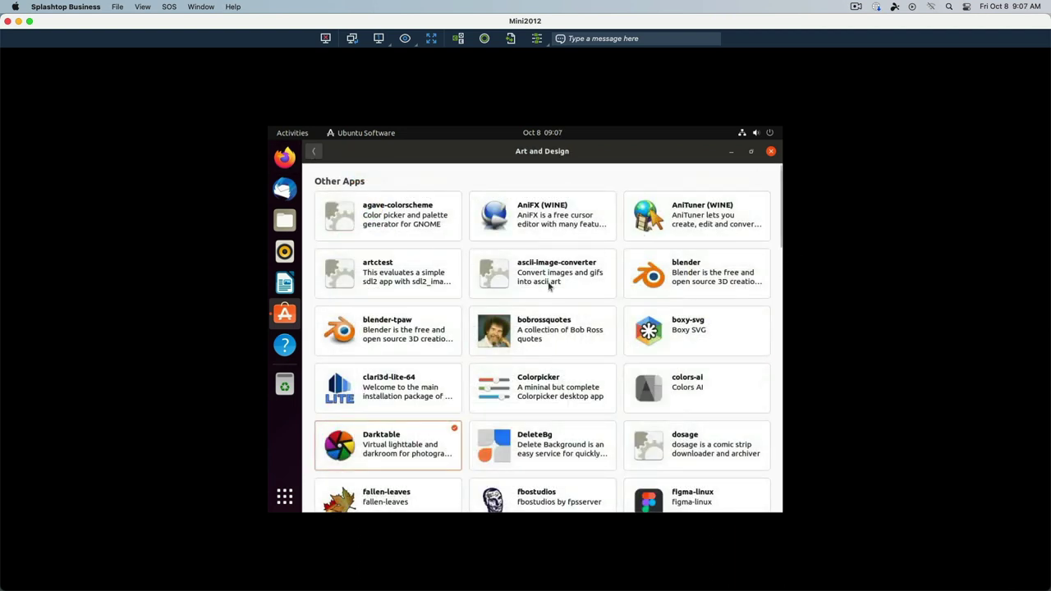
Close Ubuntu Software and run 'Prepare for shipping' so oem-config runs at next boot.
left_click(772, 154)
left_click(771, 155)
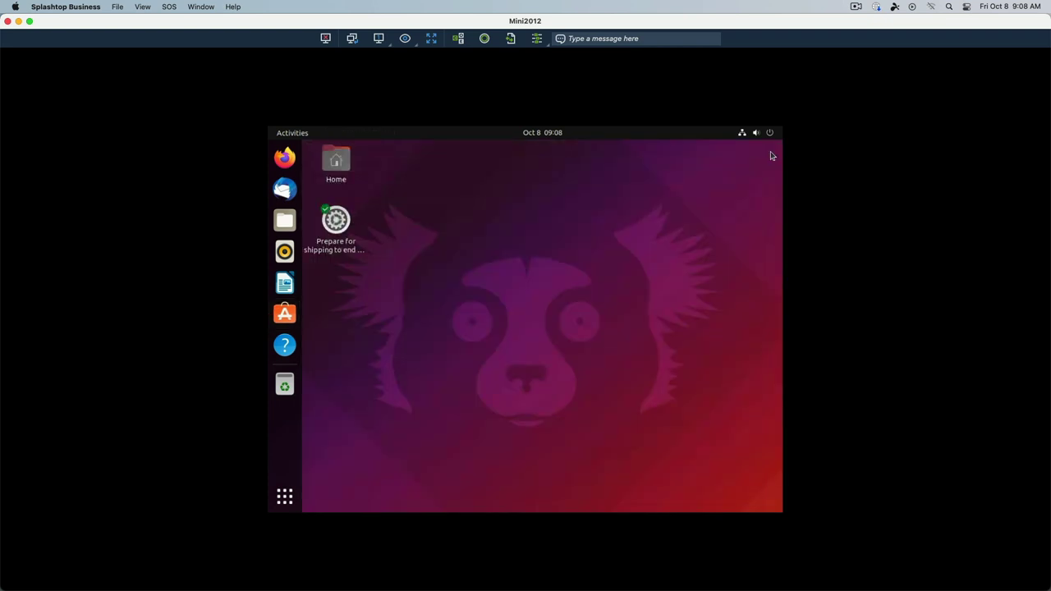
double_click(336, 219)
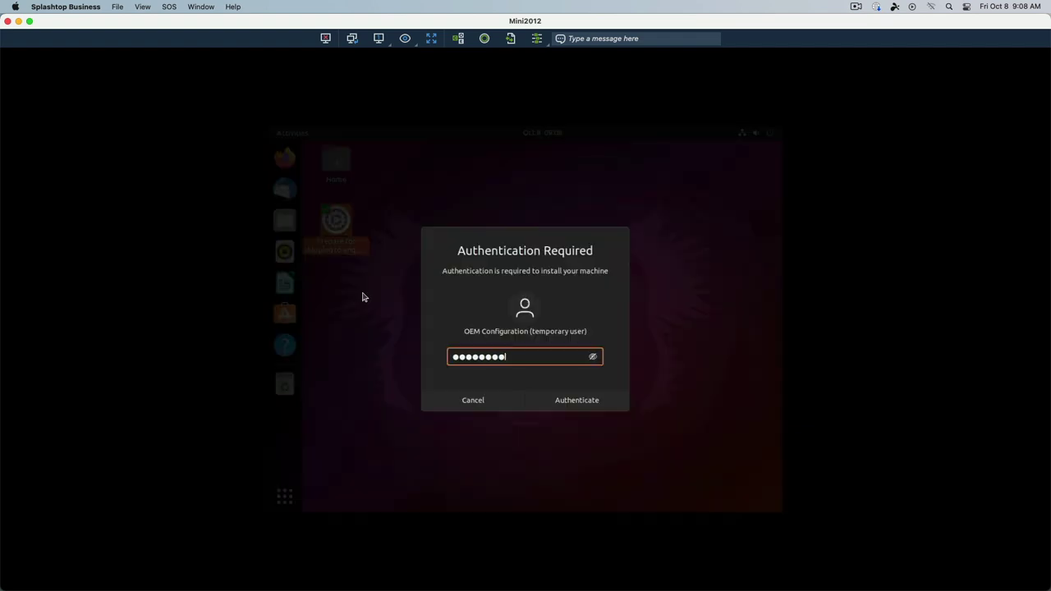
key("Return")
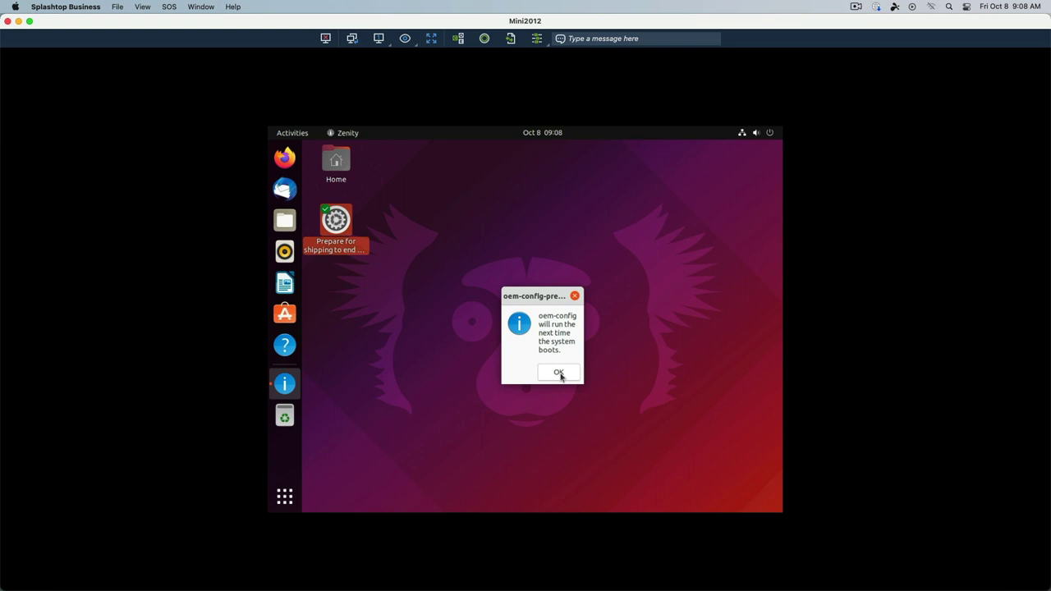
left_click(558, 373)
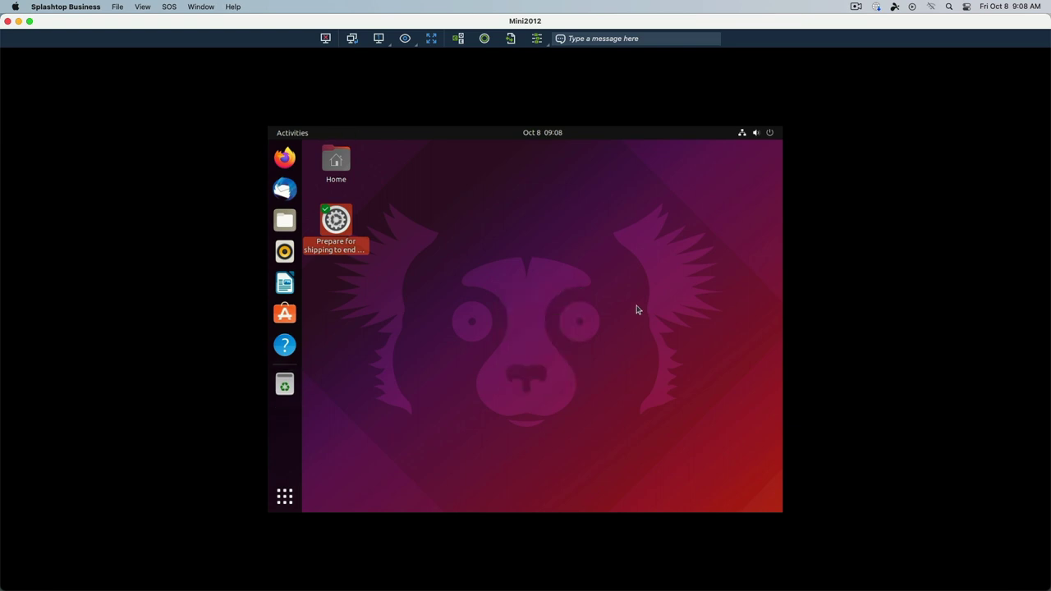
Power off the Ubuntu guest from the system menu.
left_click(774, 133)
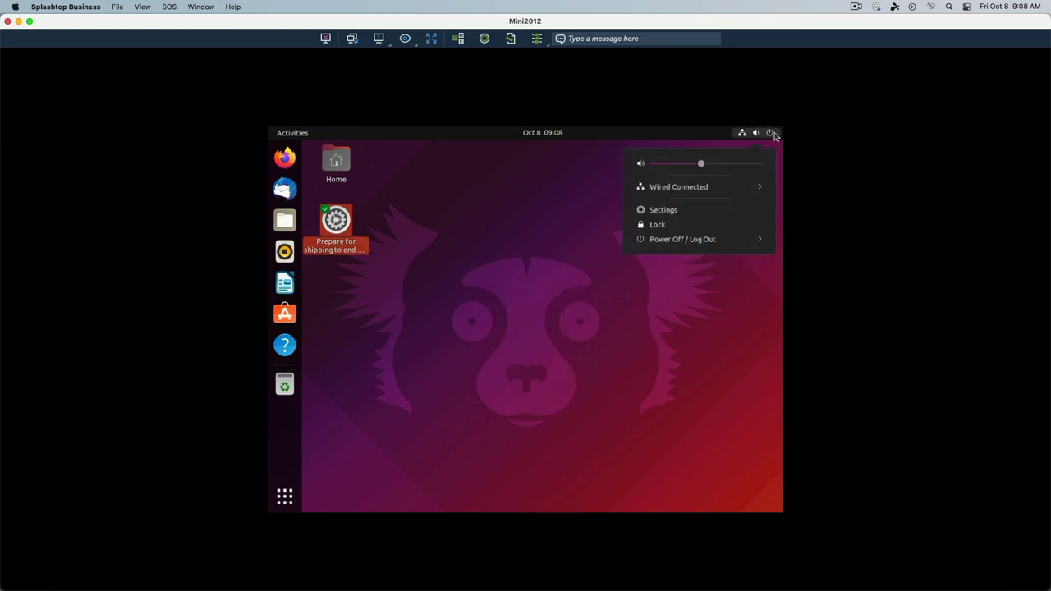
left_click(720, 242)
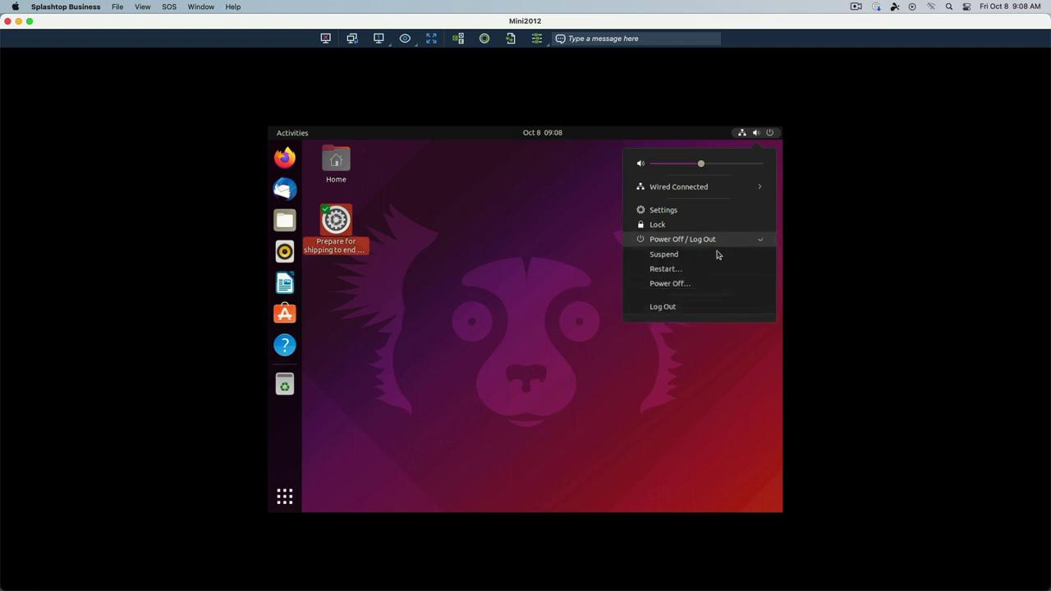
left_click(699, 285)
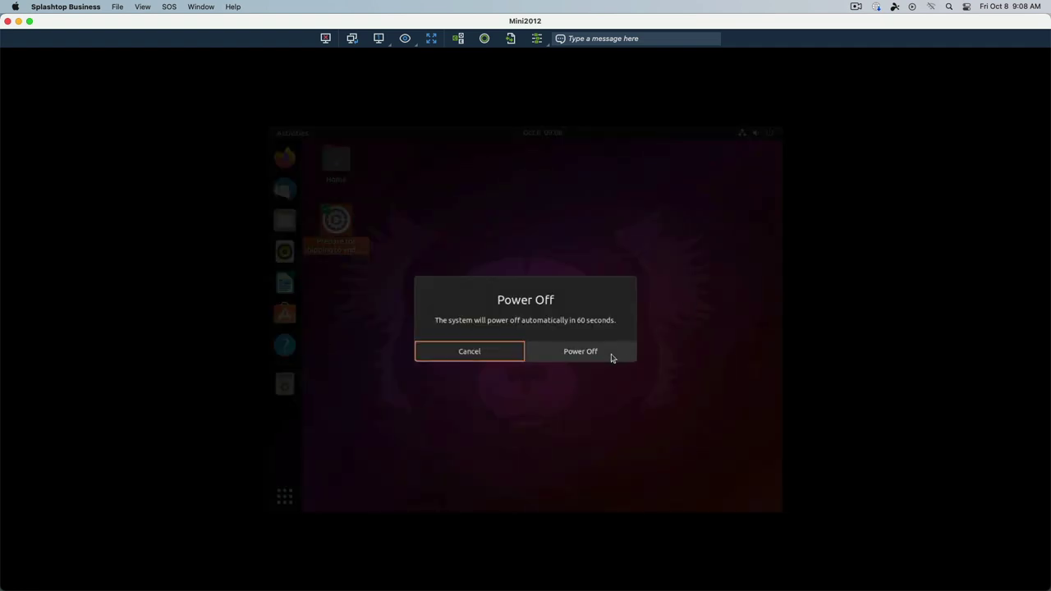
left_click(611, 353)
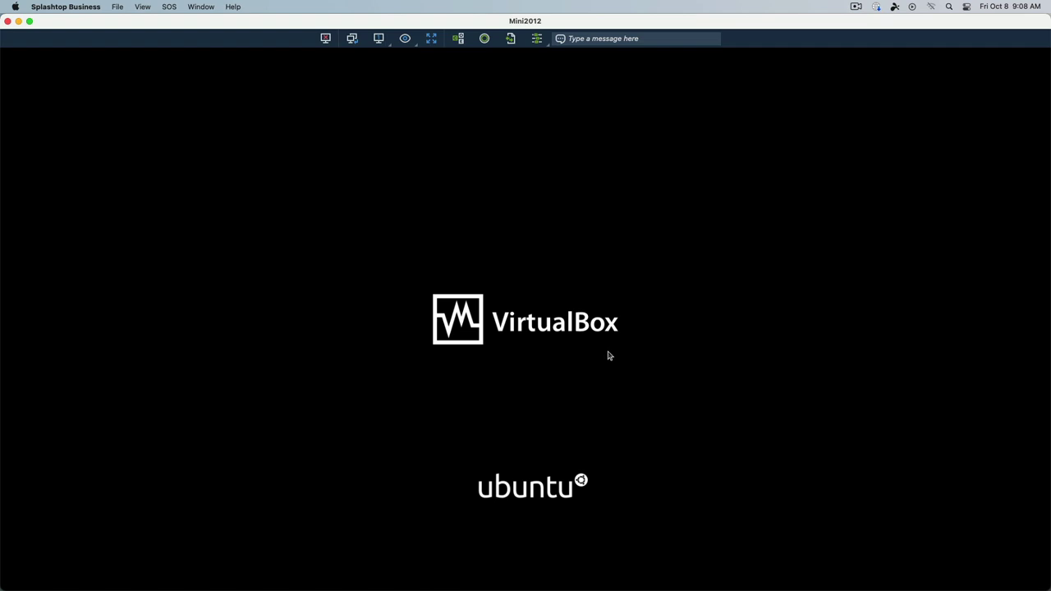
Clone U2110OEM via Machine > Clone…, naming the copy U2110OEM-Test.
left_click(121, 53)
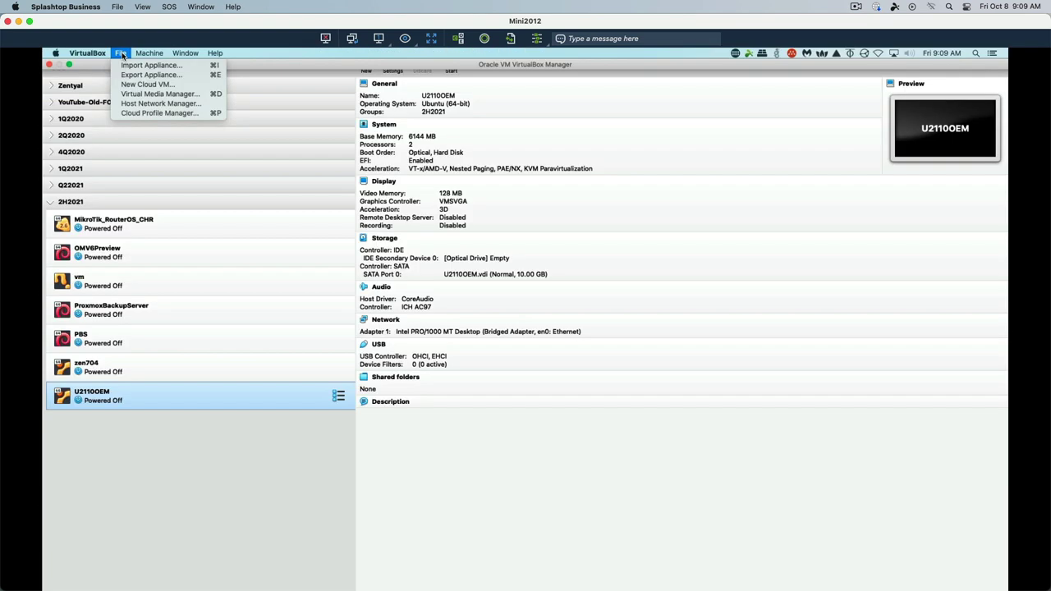
mouse_move(147, 53)
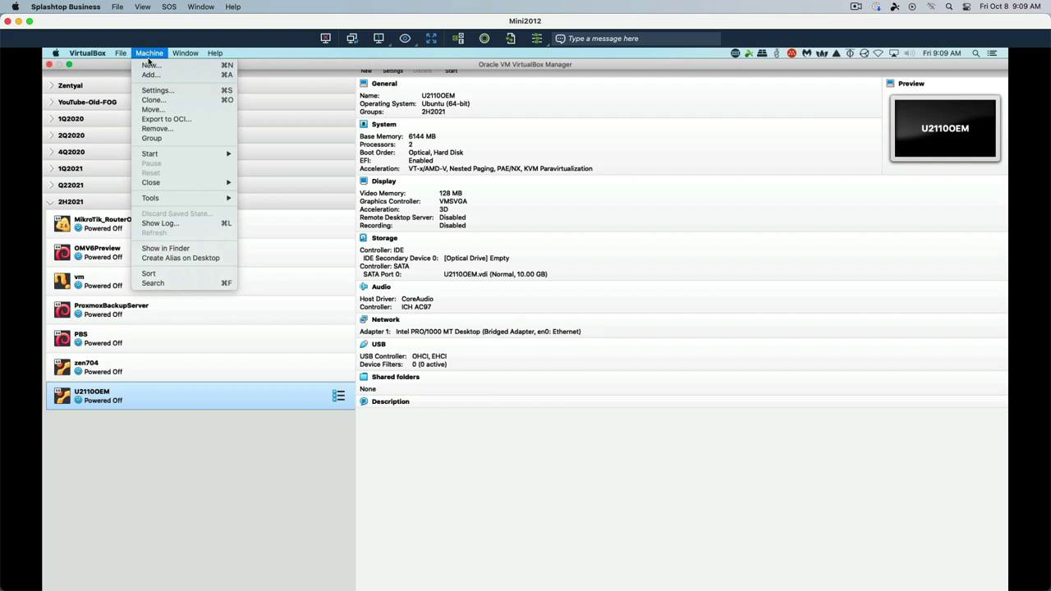
left_click(168, 102)
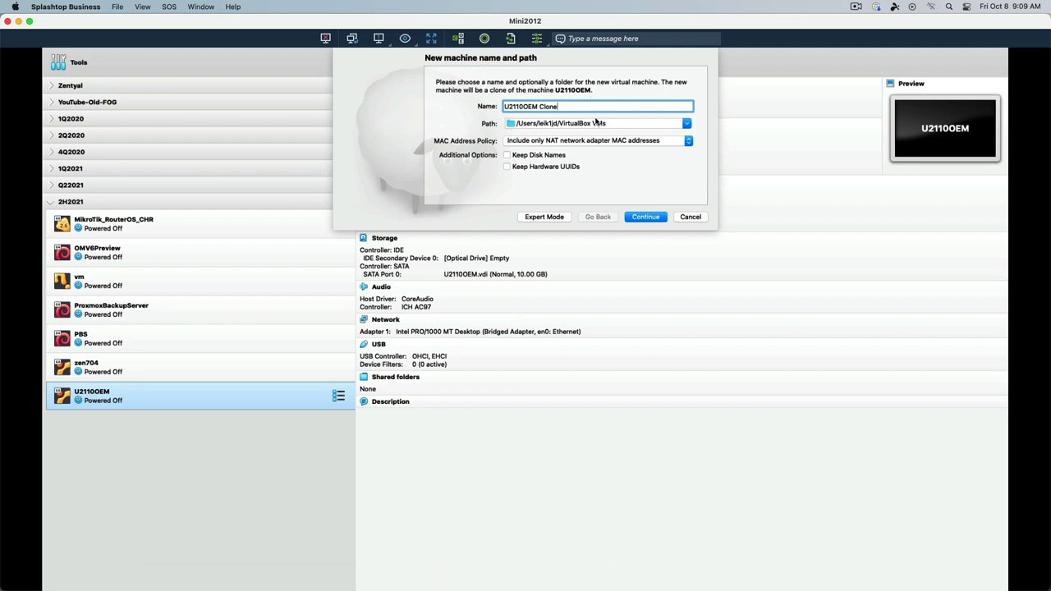
key("BackSpace")
key("BackSpace")
key("BackSpace")
key("BackSpace")
key("BackSpace")
key("BackSpace")
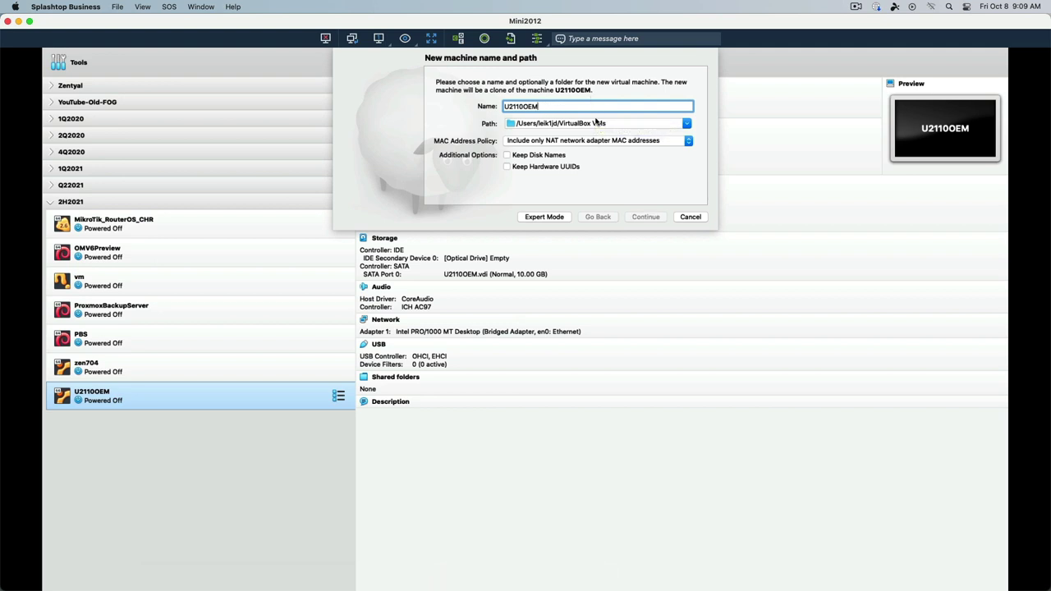
type("-Test")
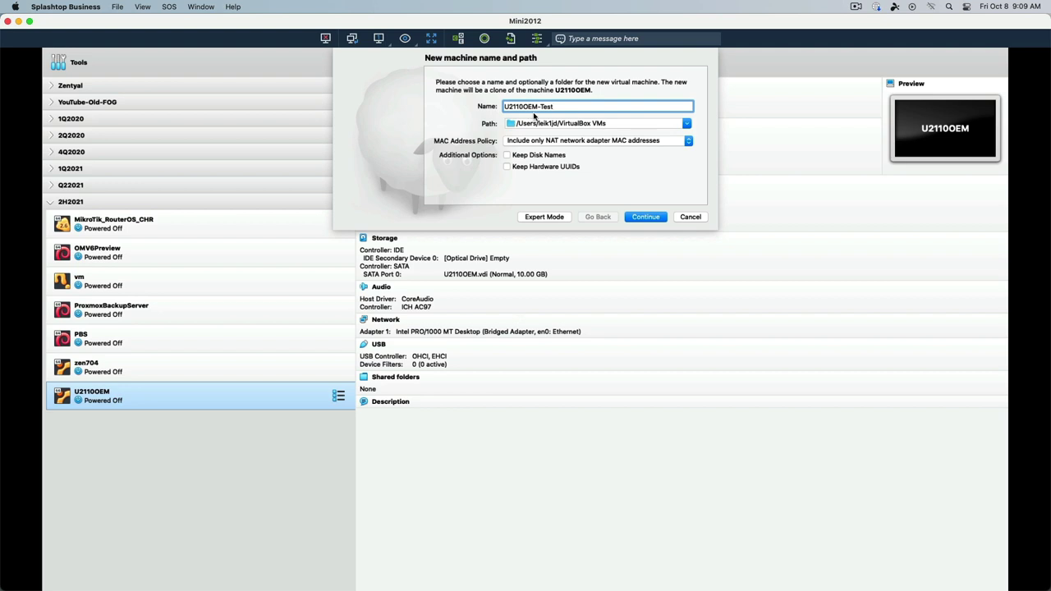
Accept the name U2110OEM-Test and create a full clone of the machine.
left_click(650, 218)
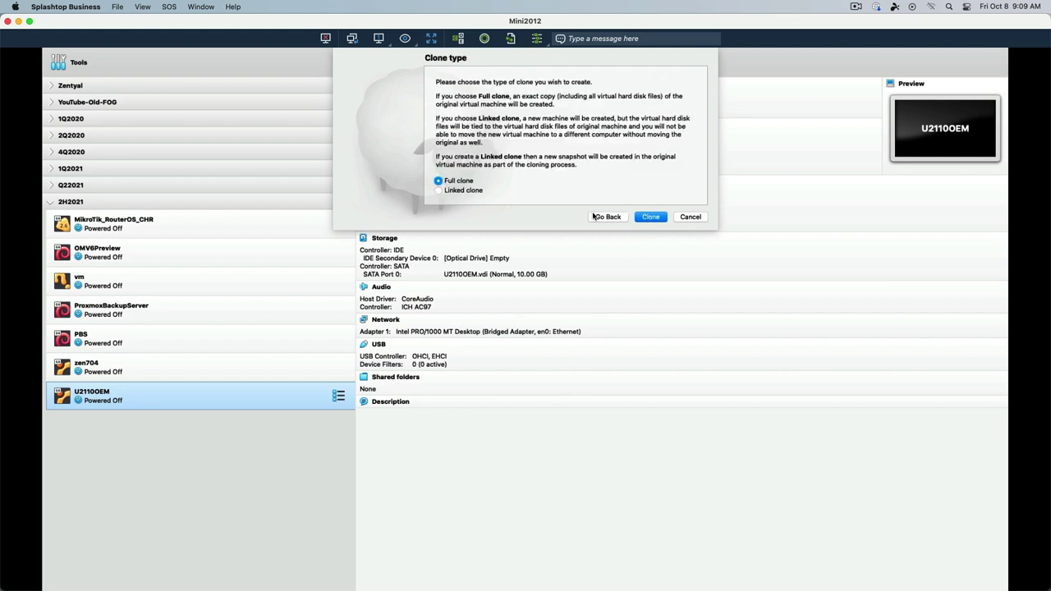
left_click(648, 220)
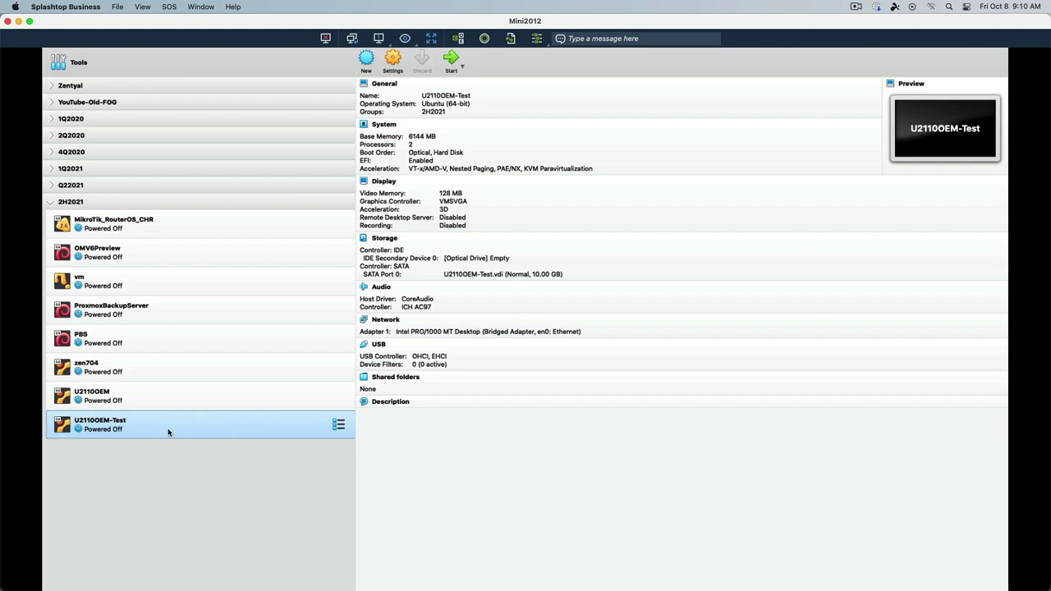
Start the U2110OEM-Test clone and let it boot to the System Configuration Welcome page.
left_click(450, 59)
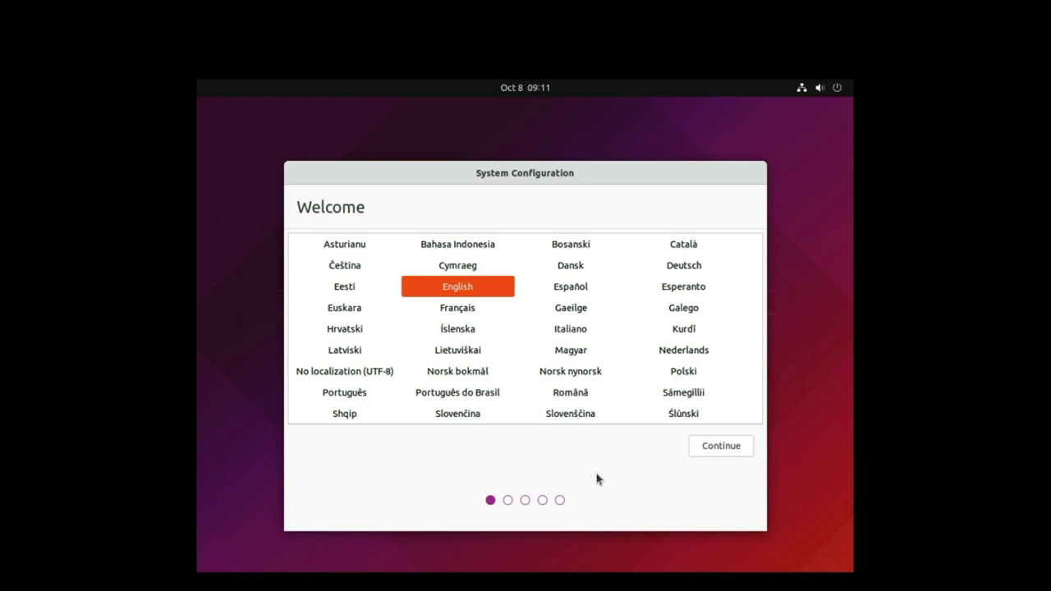
Accept English, the English (US) keyboard layout and New York as the location.
key("Return")
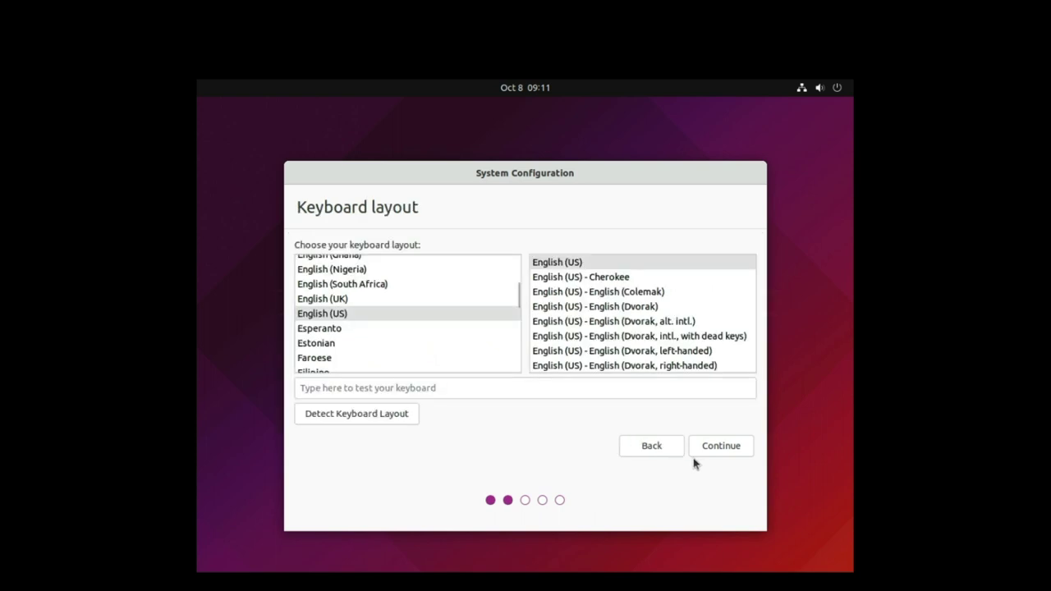
left_click(722, 446)
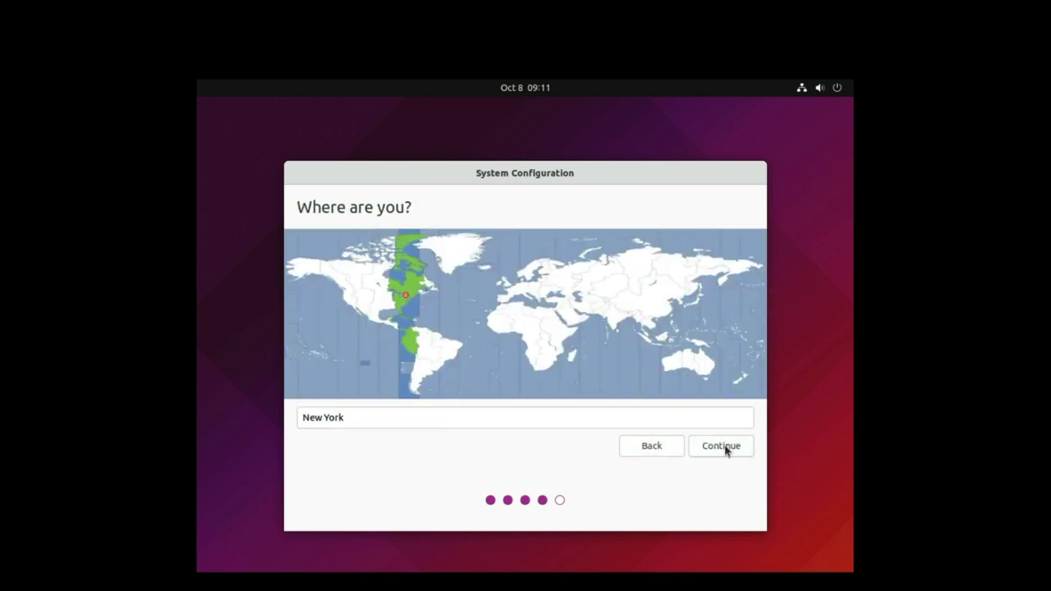
left_click(722, 446)
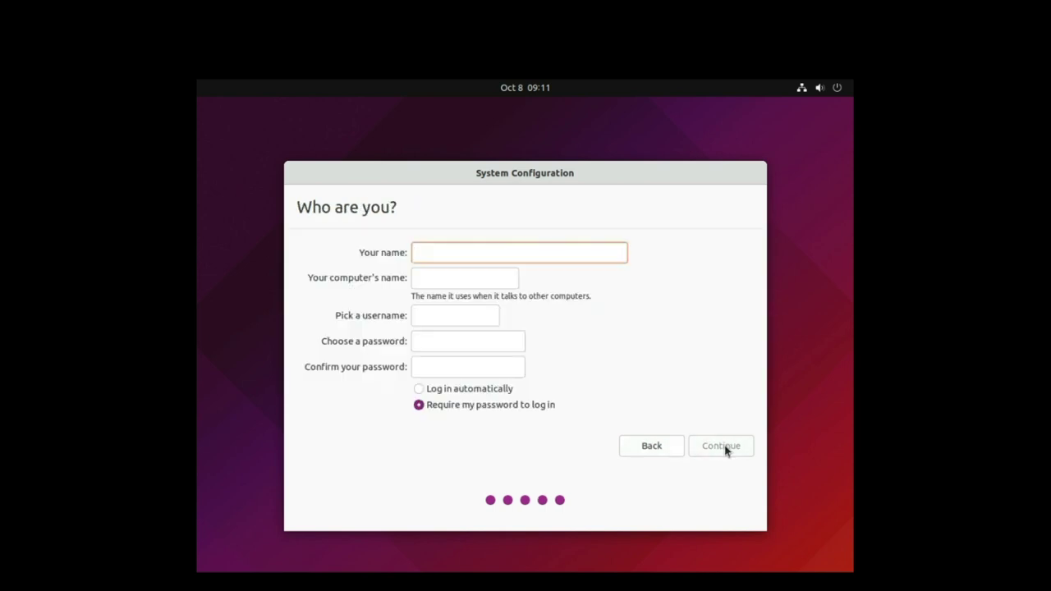
Enter the user's name, computer name OEM-U2110, a username and password, then continue.
type("Jeremy")
key("Tab")
type("O")
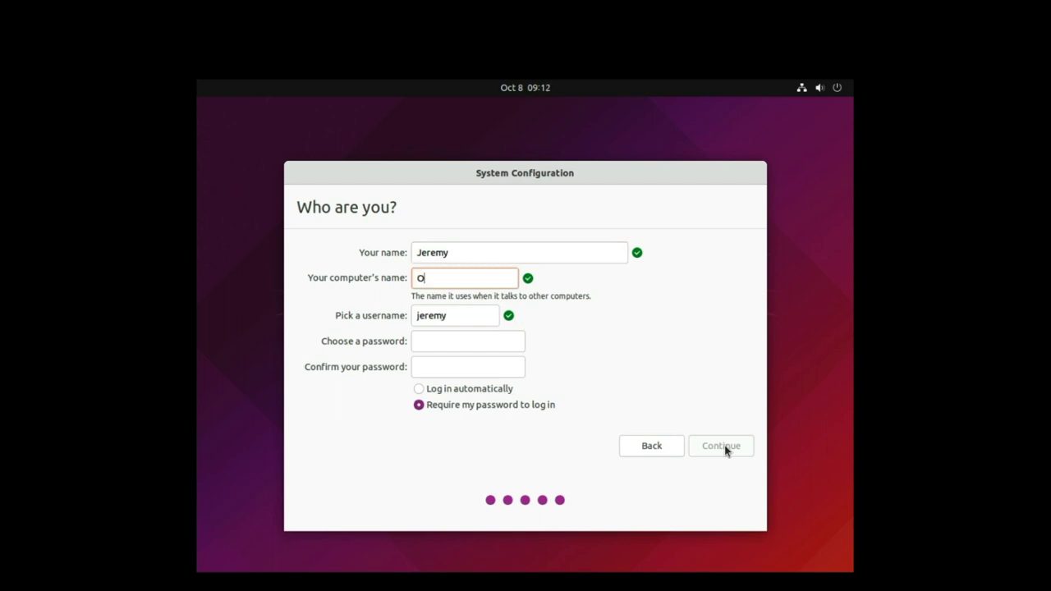
type("EM-U2110")
key("Tab")
type("leik1jd")
key("Tab")
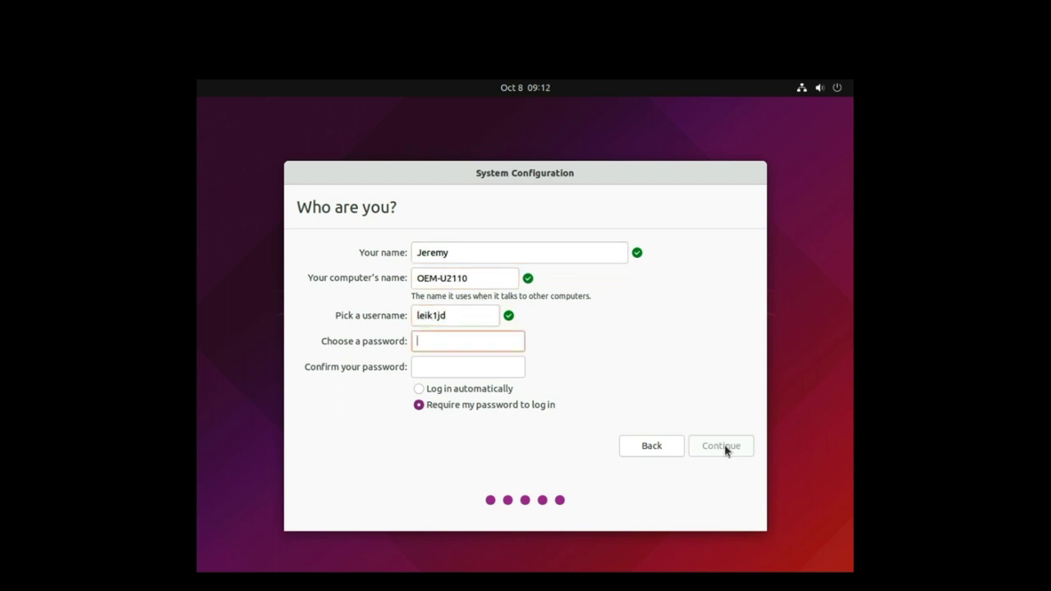
type("**********")
key("Tab")
type("**********")
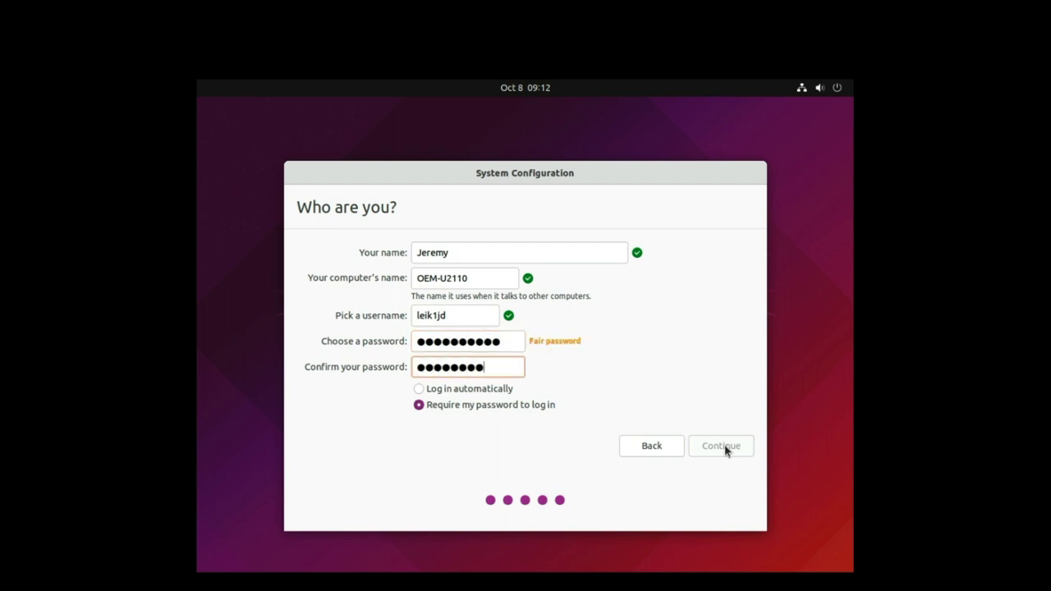
left_click(726, 450)
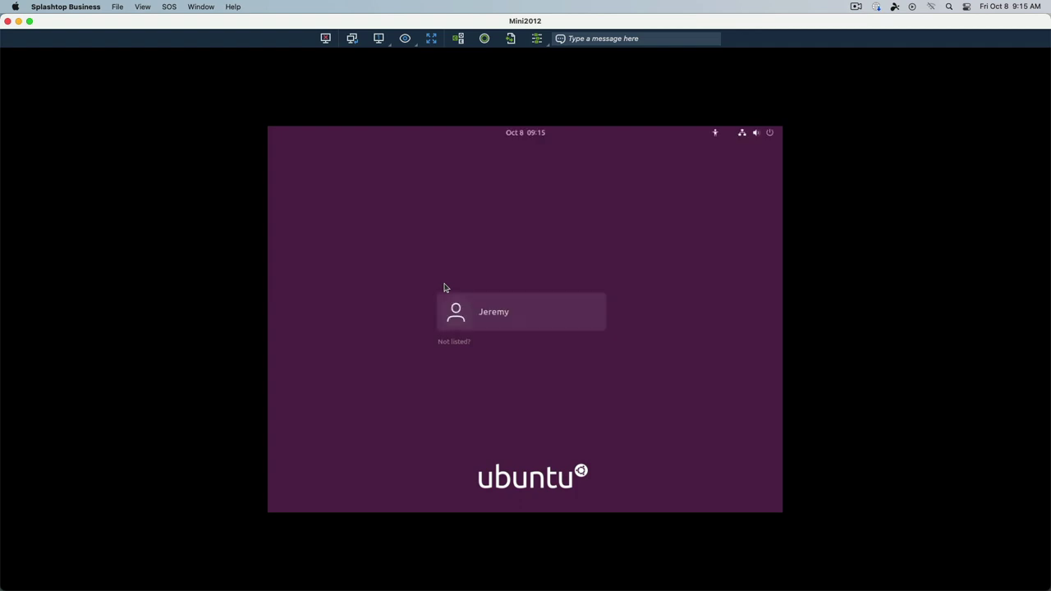
Log in as the new user with the account password.
key("Return")
type("●●●●●●●●●●●")
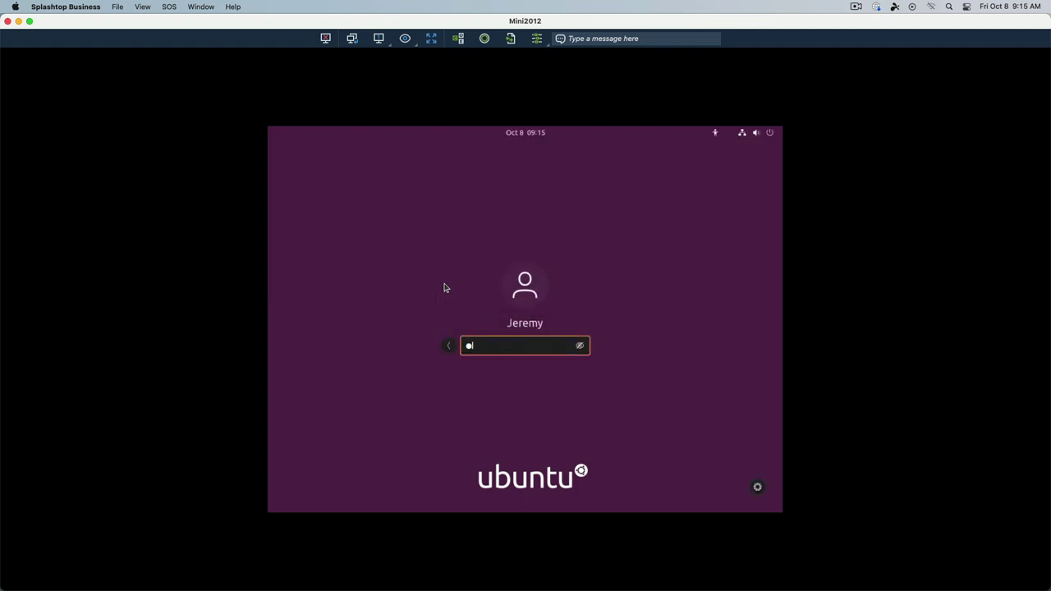
key("Return")
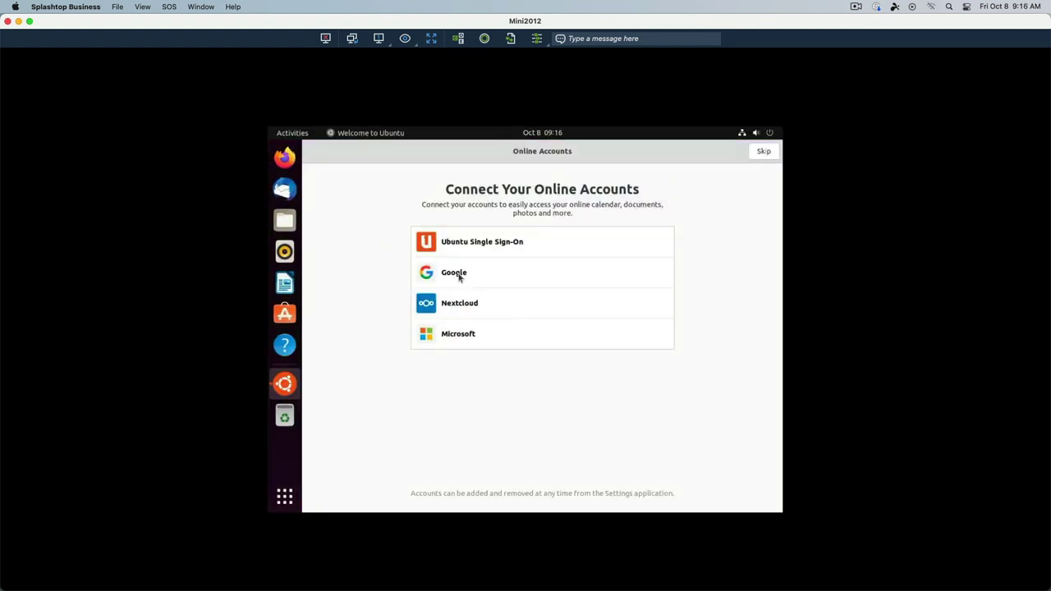
Skip online accounts and accept defaults through the Welcome to Ubuntu tour.
left_click(765, 153)
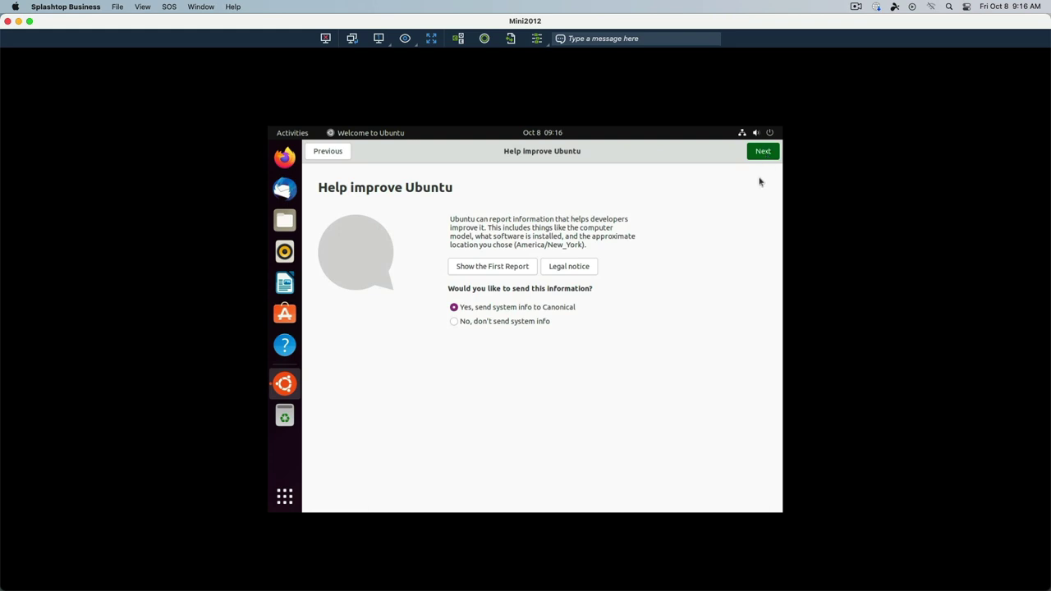
left_click(763, 161)
left_click(763, 152)
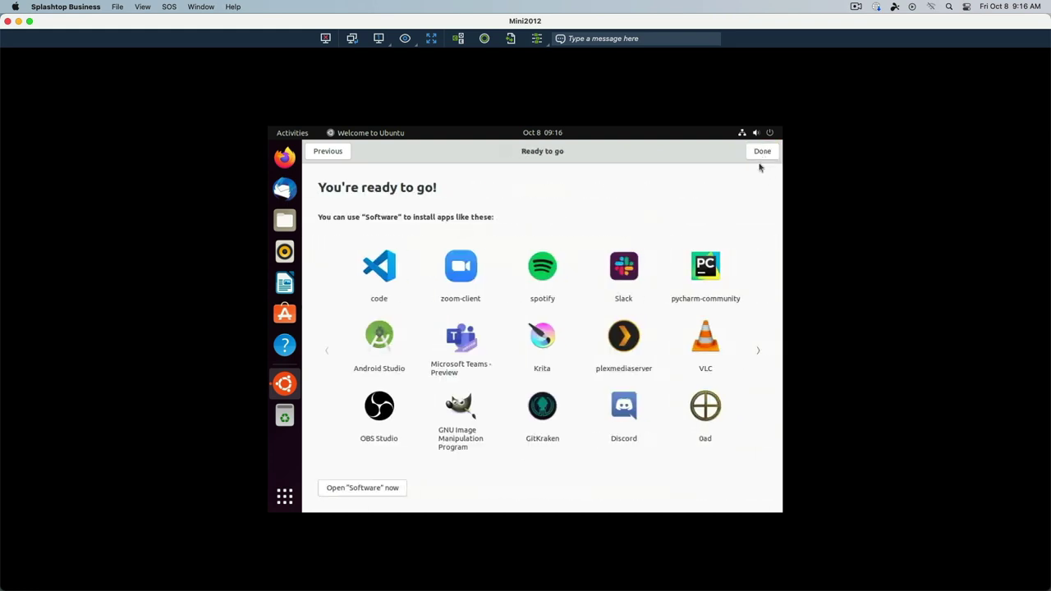
left_click(761, 151)
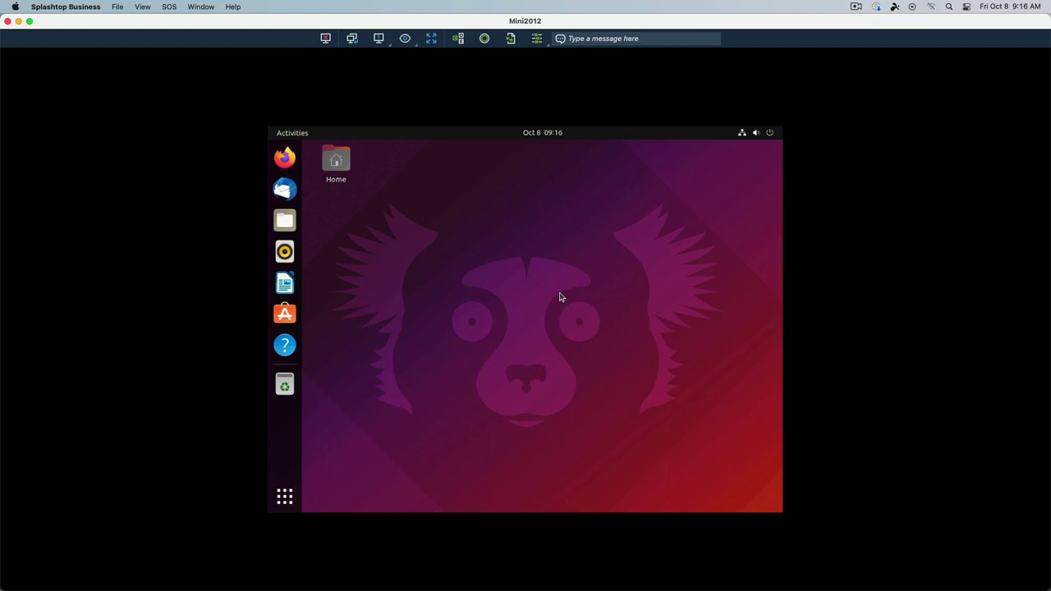
Run neofetch in a new terminal to show the Ubuntu desktop's system information.
key("ctrl+alt+t")
type("neofe")
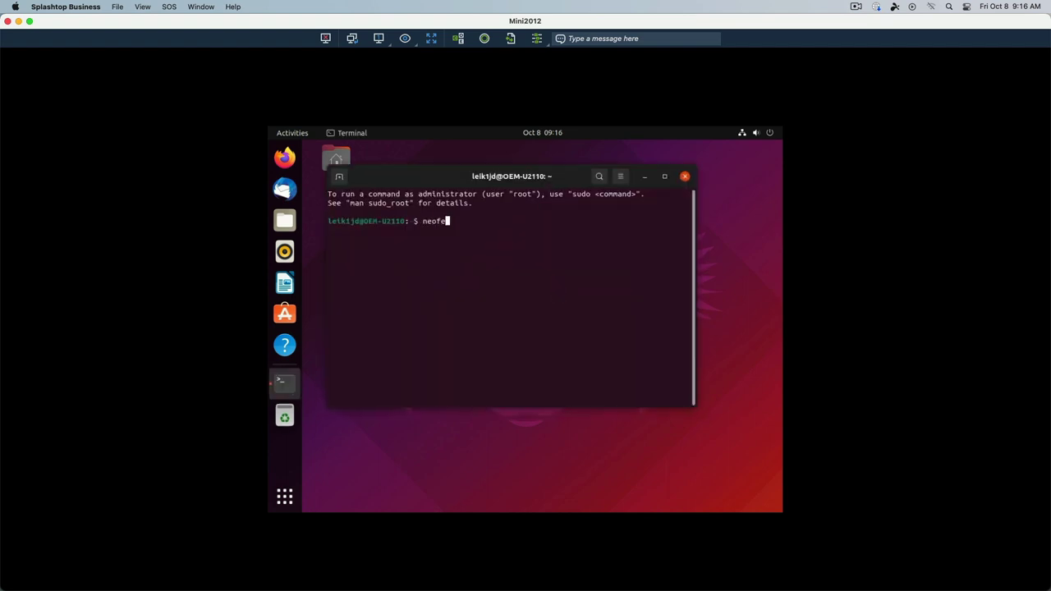
type("tch")
key("Return")
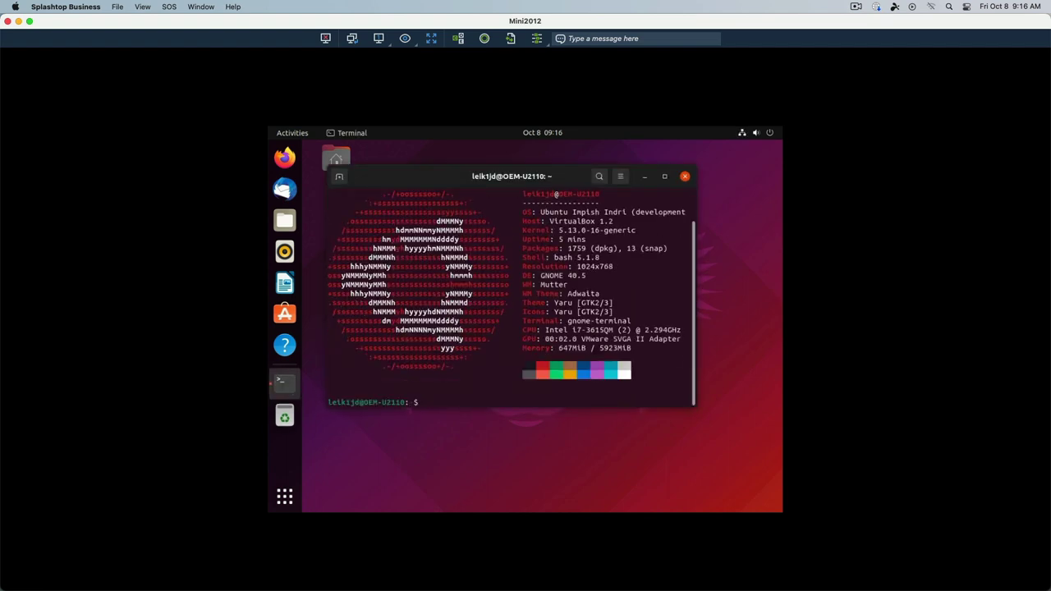
Close the terminal, view the installed applications grid, and bring up the system power options.
key("ctrl+d")
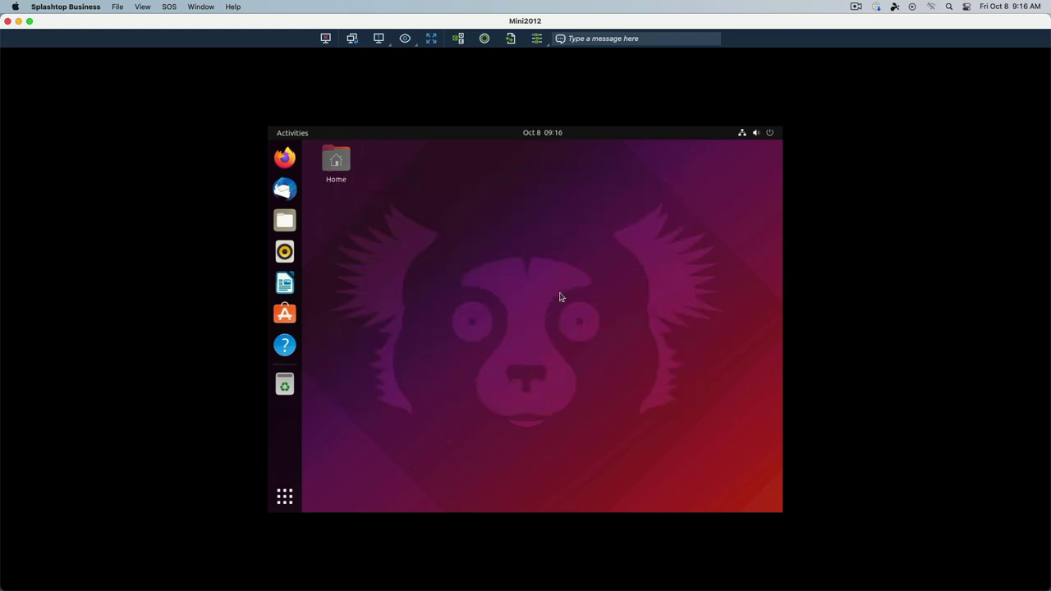
left_click(281, 498)
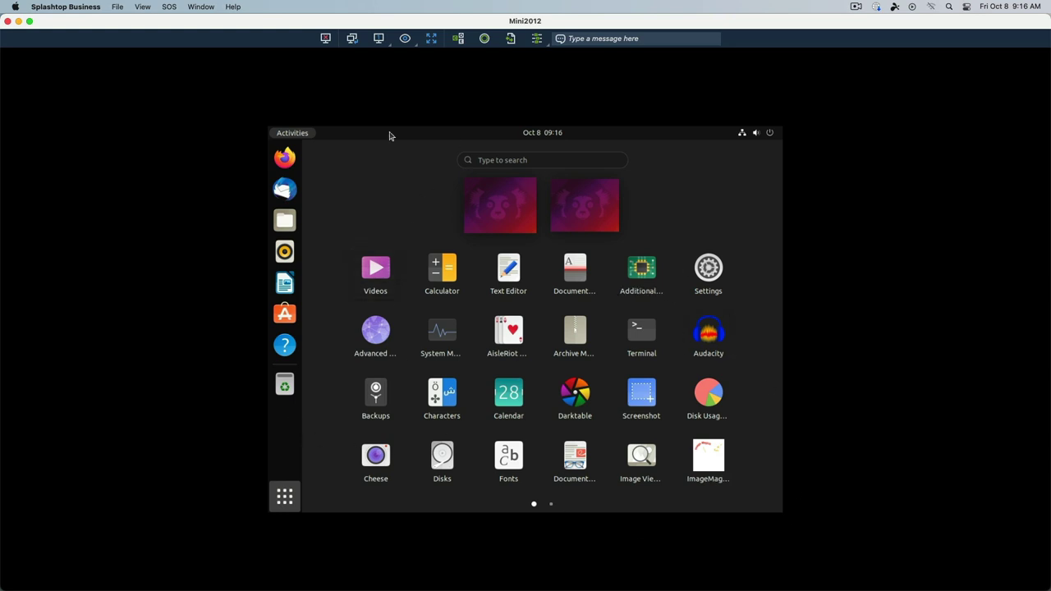
left_click(769, 135)
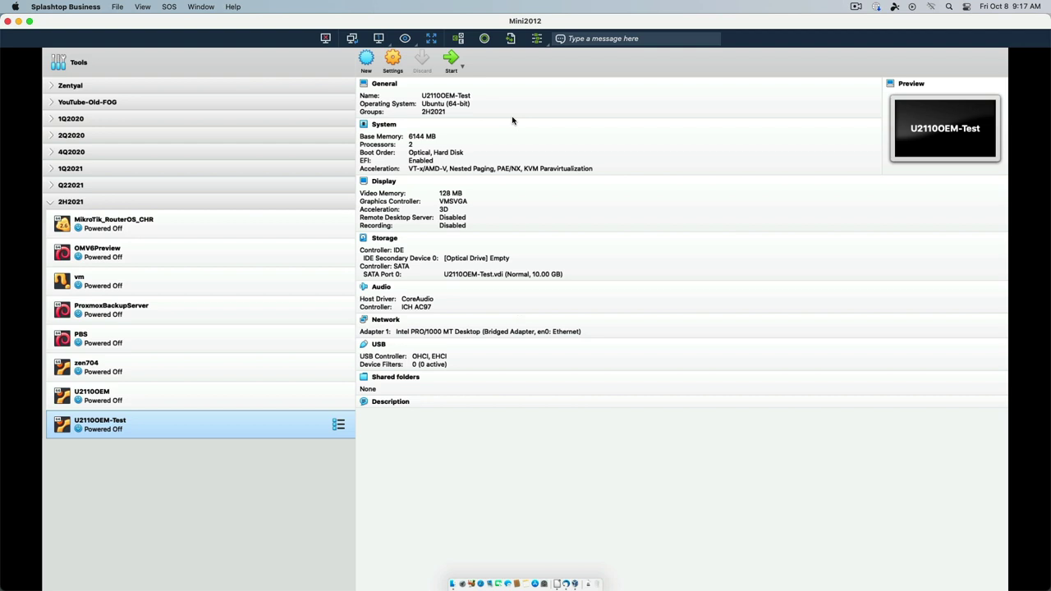
Select the original U2110OEM VM in the VirtualBox Manager list to view its details.
left_click(153, 393)
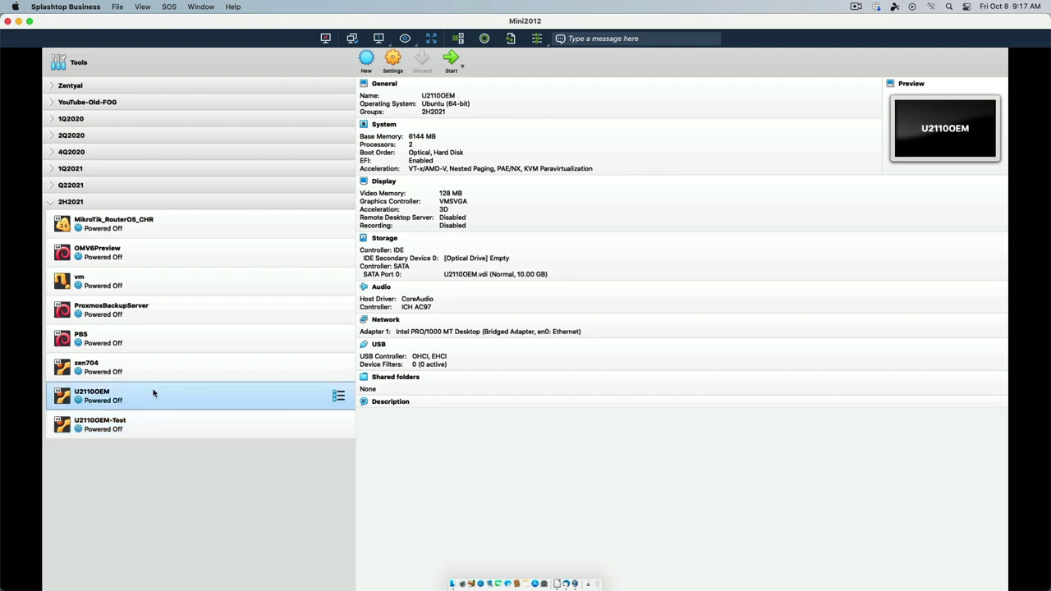